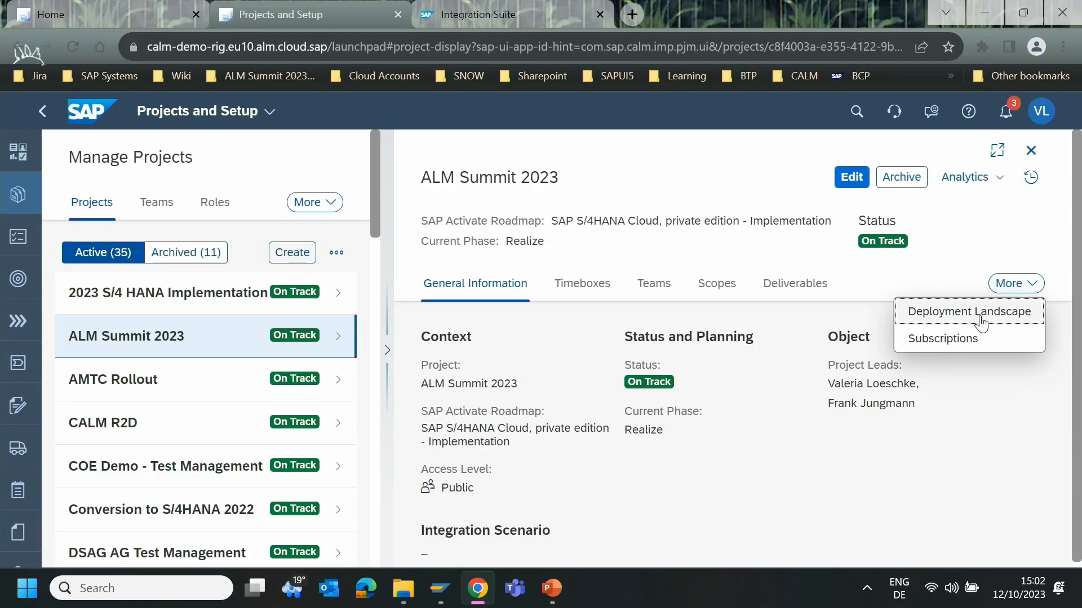
# - Show the ALM Summit 2023 project's deployment landscape and open its SAP SuccessFactors Employee Central Integration requirement in full screen
pyautogui.click(974, 313)
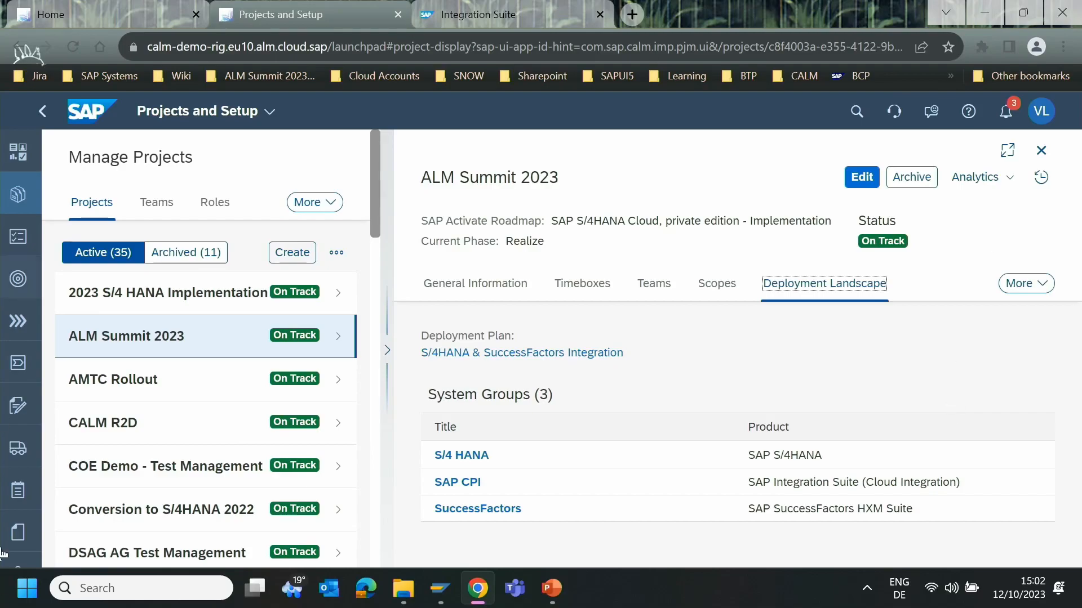
pyautogui.click(16, 408)
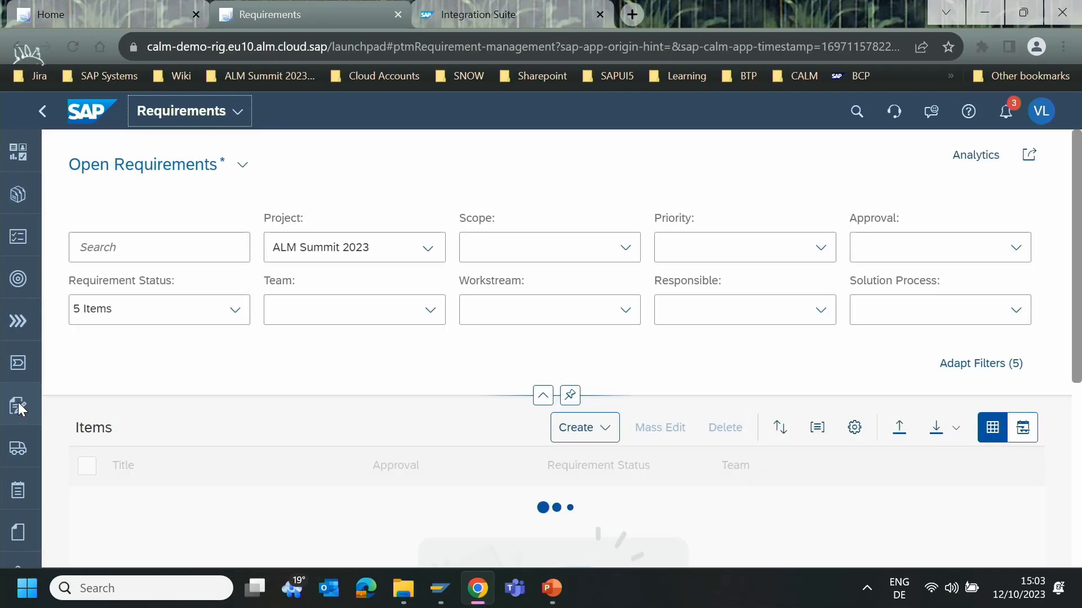
pyautogui.click(264, 521)
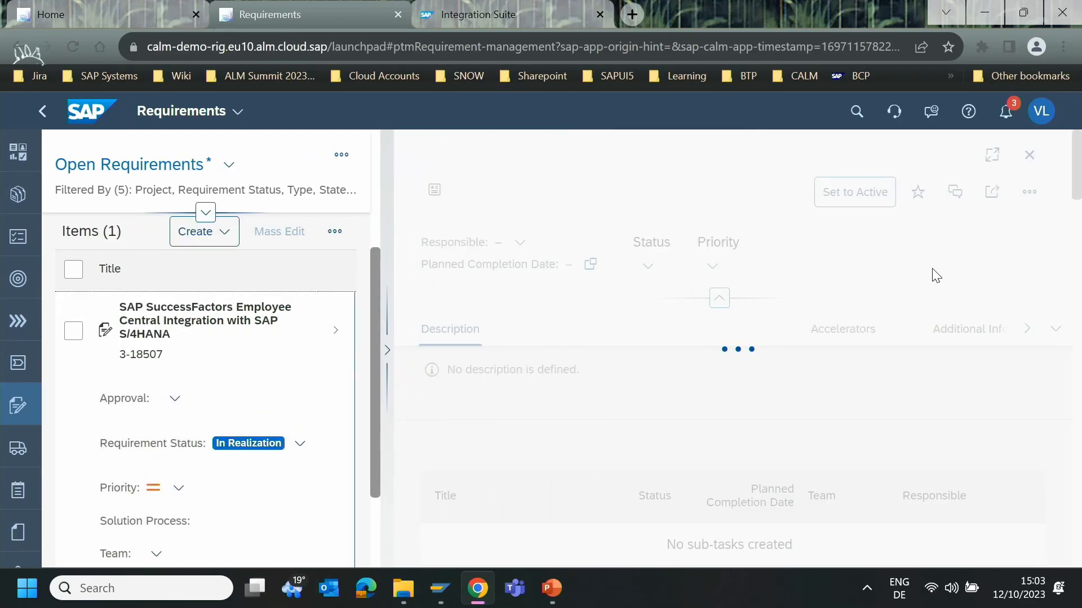
pyautogui.click(992, 154)
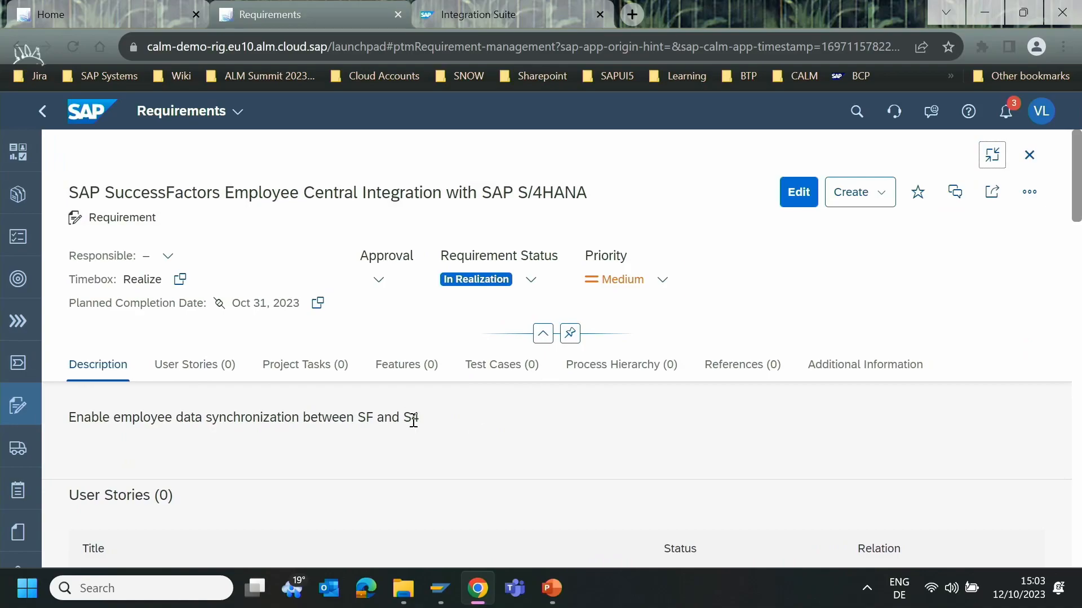
# - Create a feature from the requirement, reuse the requirement's description "Enable employee data synchronization between SF and S4", and save and close it
pyautogui.moveTo(422, 418); pyautogui.dragTo(65, 423)
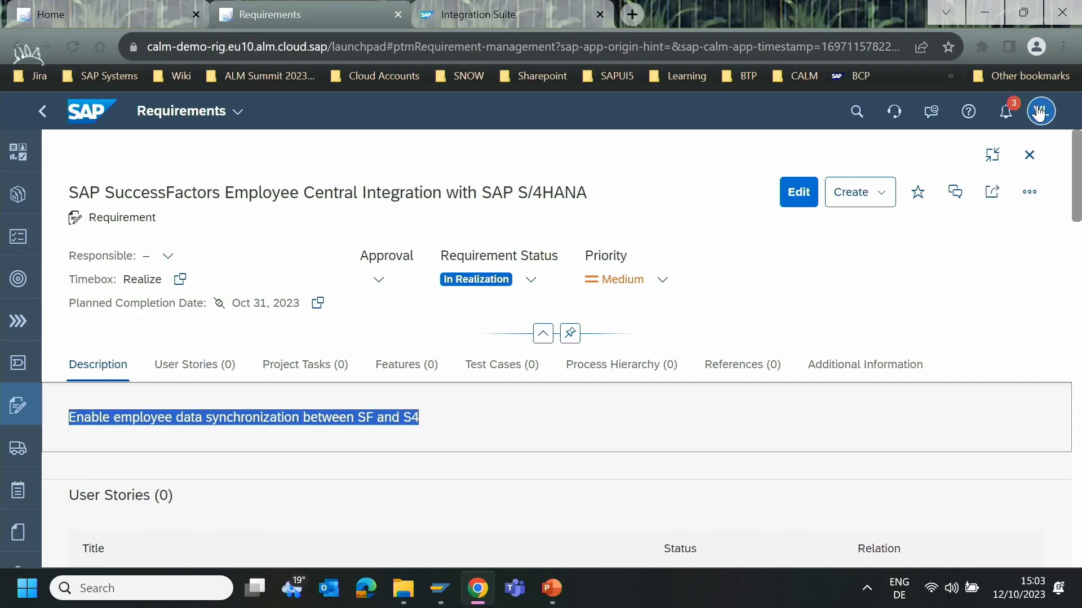
pyautogui.click(871, 195)
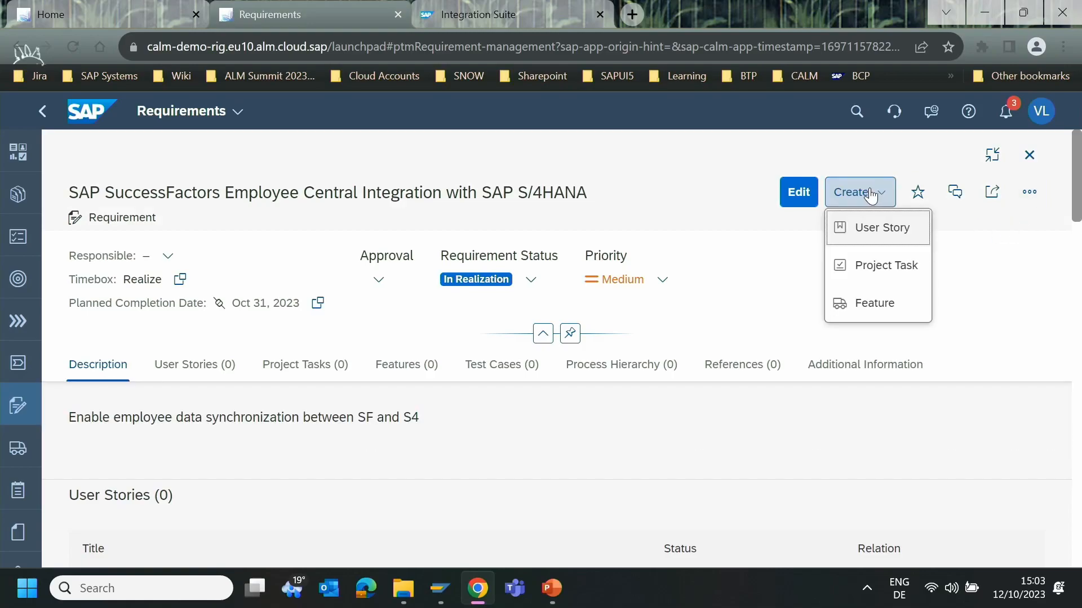
pyautogui.click(893, 318)
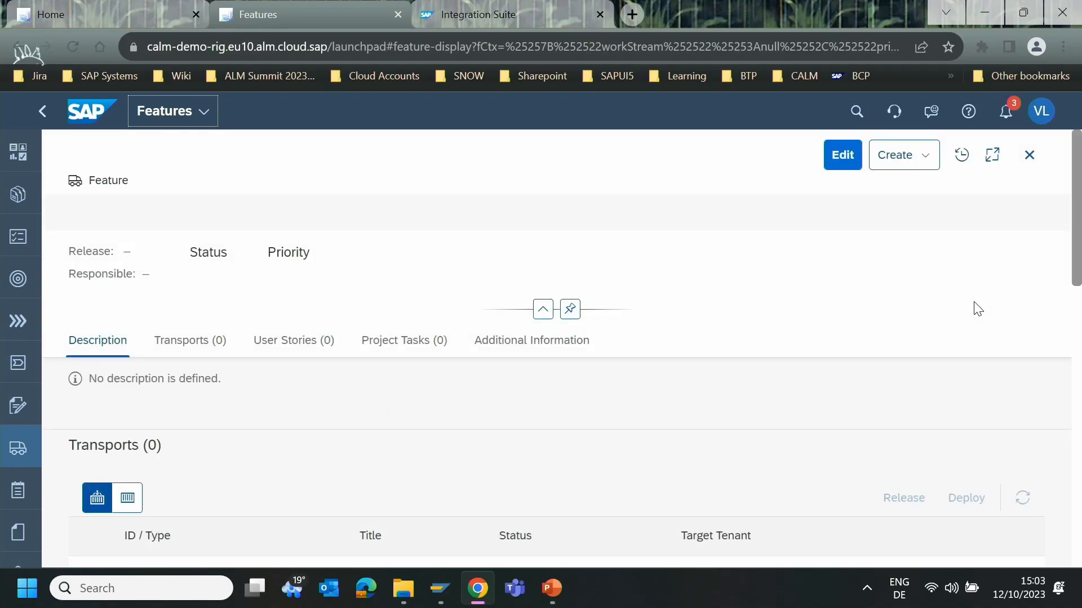
pyautogui.click(288, 411)
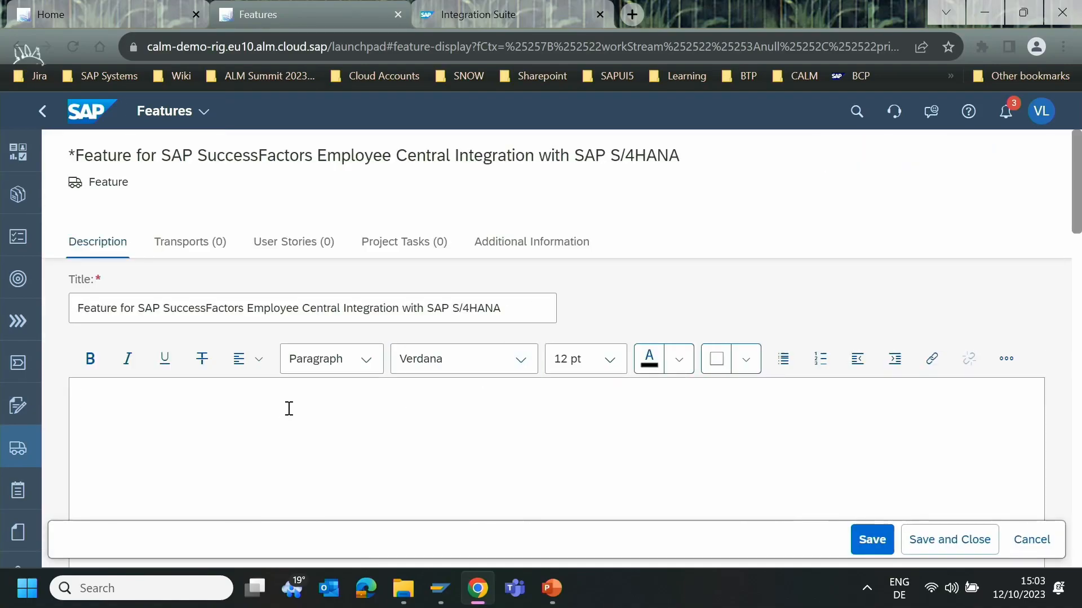
pyautogui.scroll(-3, 292, 415)
pyautogui.scroll(3, 388, 351)
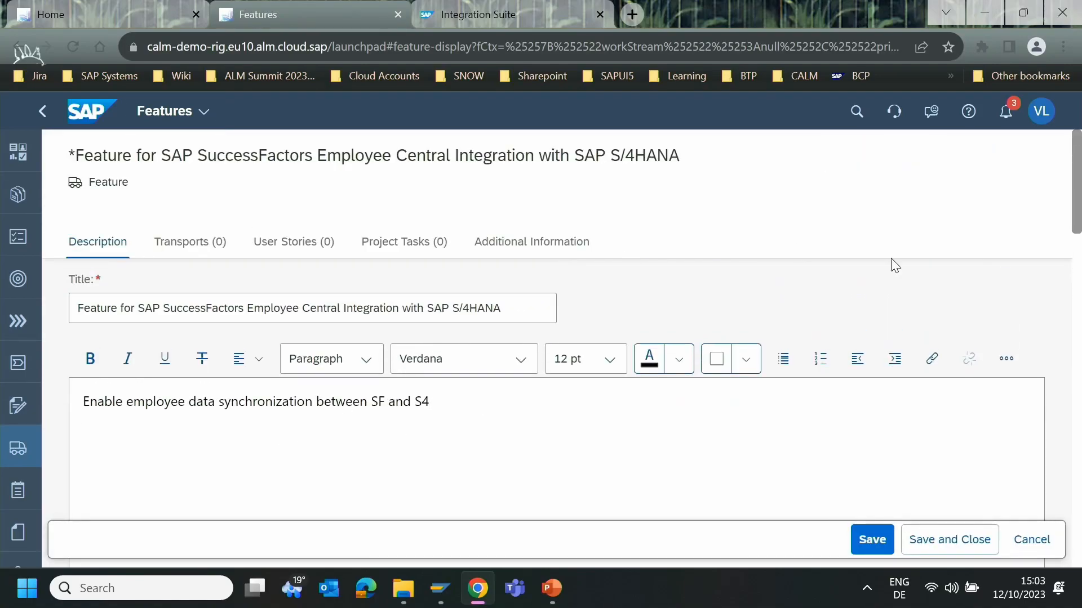
pyautogui.click(933, 540)
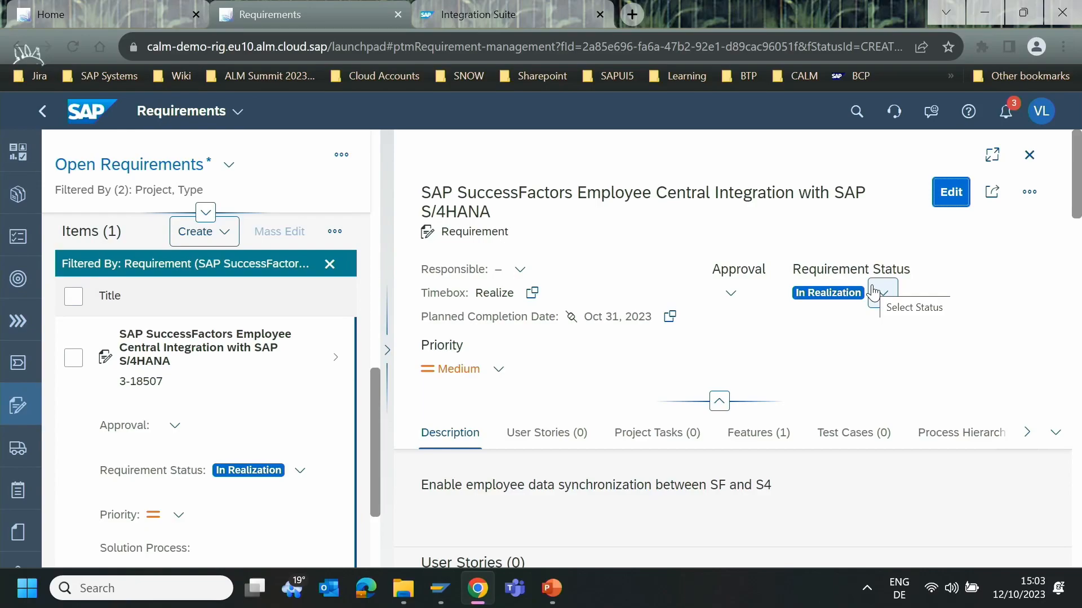
# - Open the requirement's linked feature in full screen and start its implementation
pyautogui.click(981, 147)
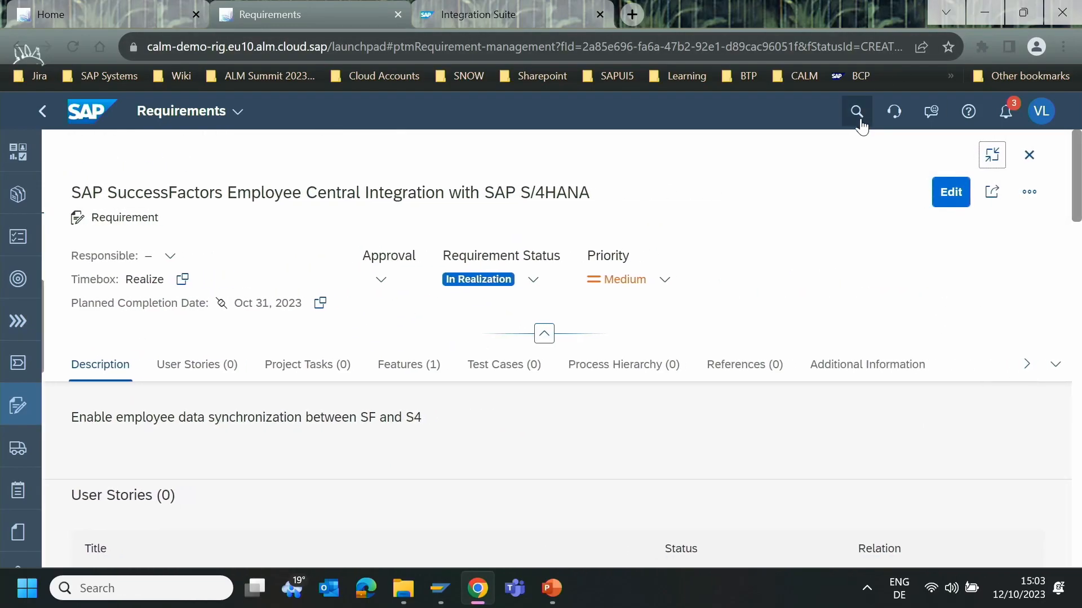
pyautogui.click(411, 366)
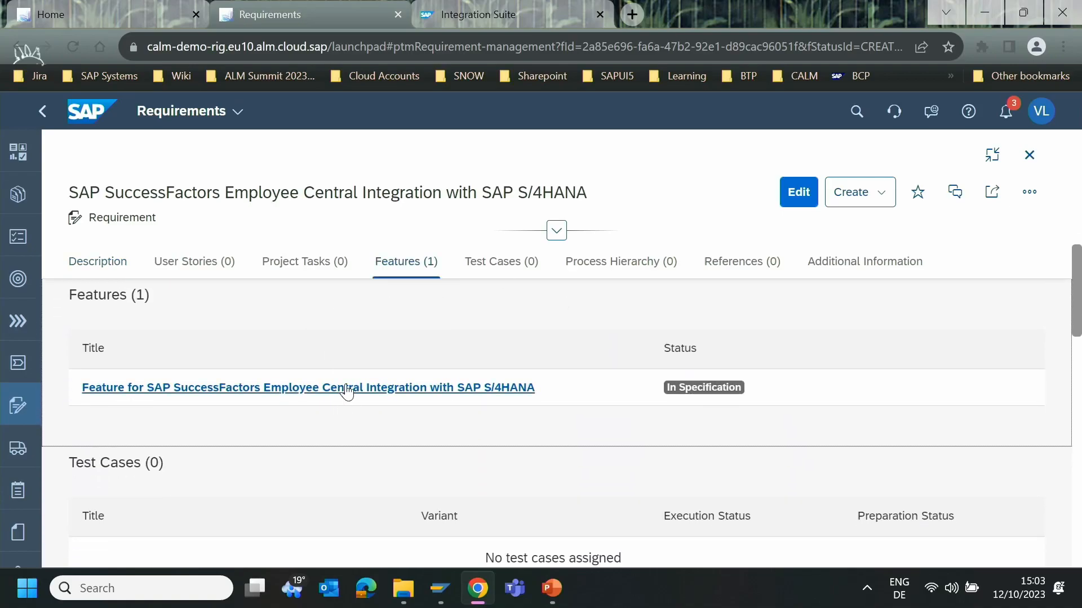
pyautogui.click(348, 389)
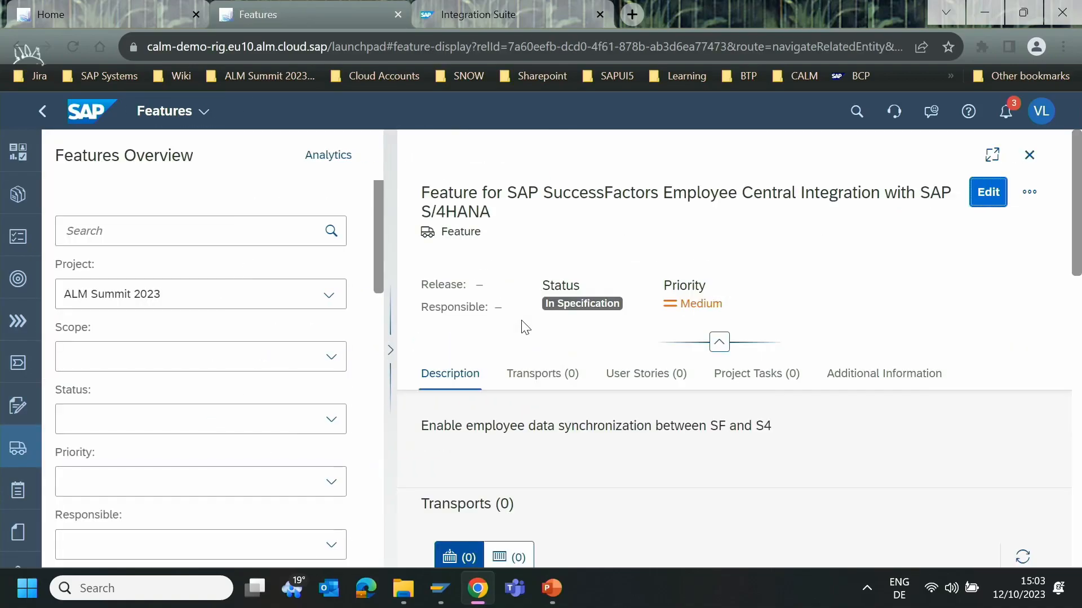
pyautogui.click(992, 154)
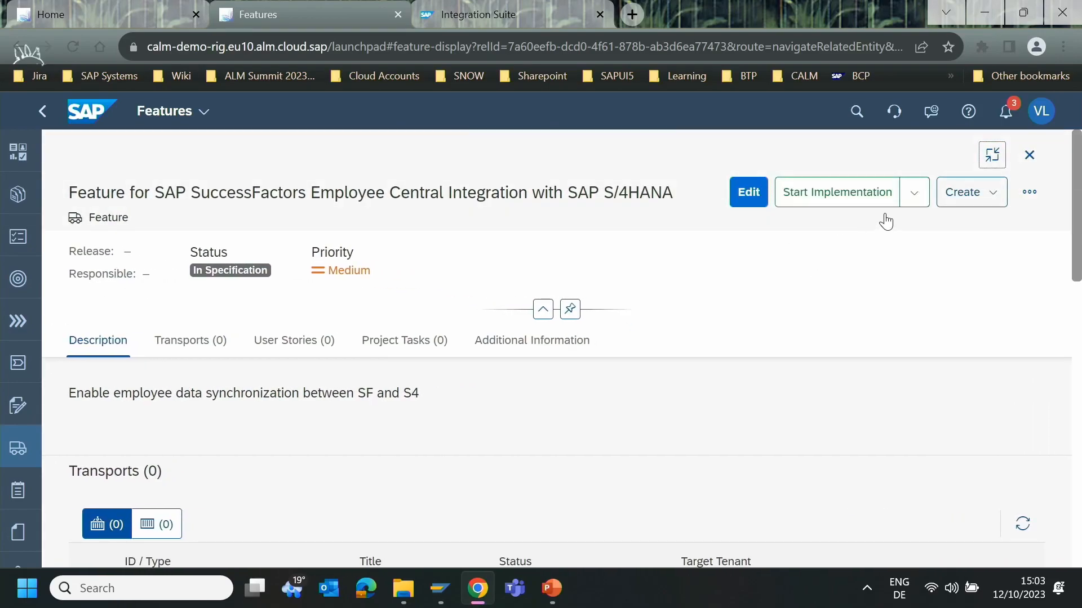
pyautogui.click(823, 203)
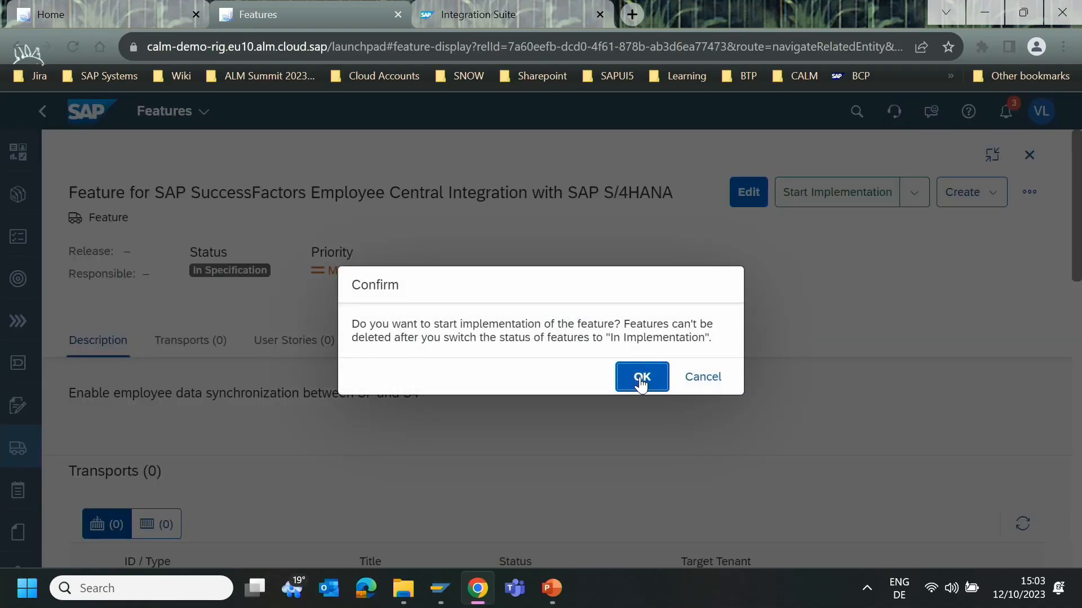
pyautogui.click(641, 380)
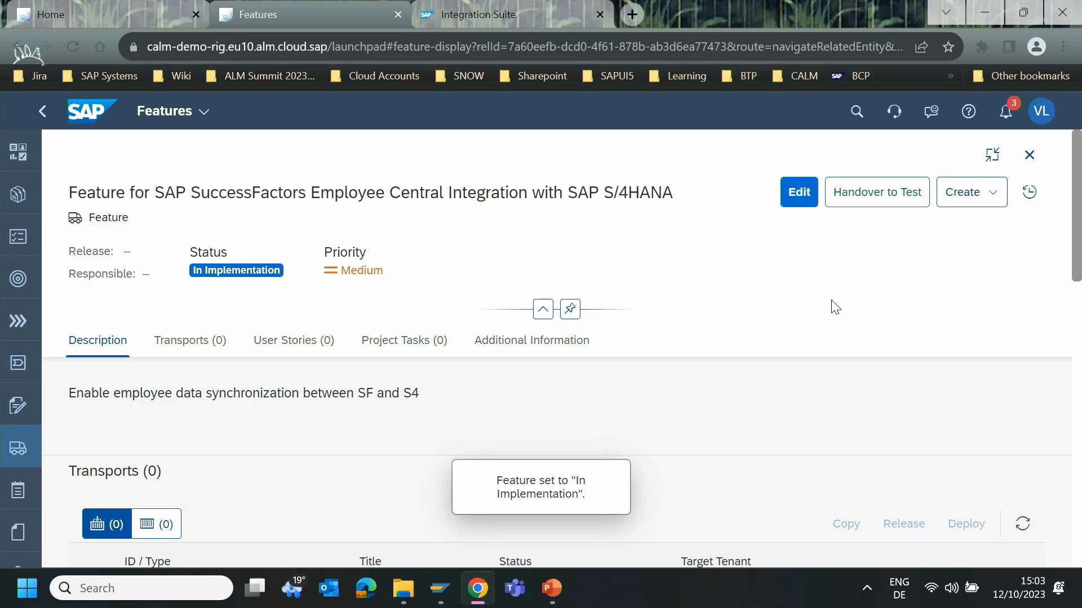
# - Create a Customizing-only transport for the feature with the owner's user ID and target S4H~702, and refresh the feature's transport list
pyautogui.click(994, 202)
pyautogui.click(993, 304)
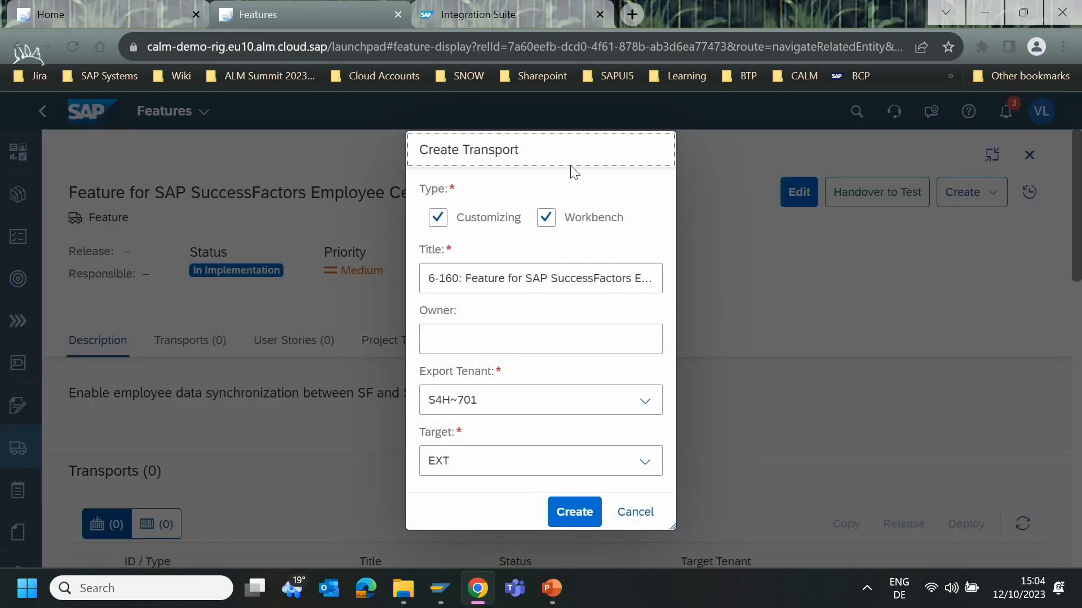
pyautogui.click(549, 221)
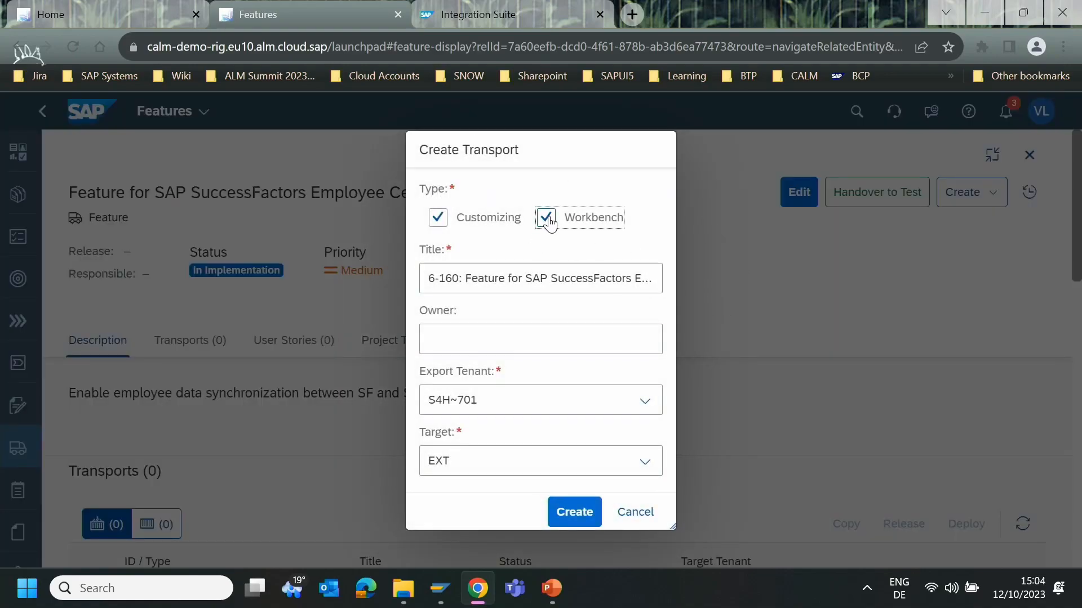
pyautogui.click(548, 342)
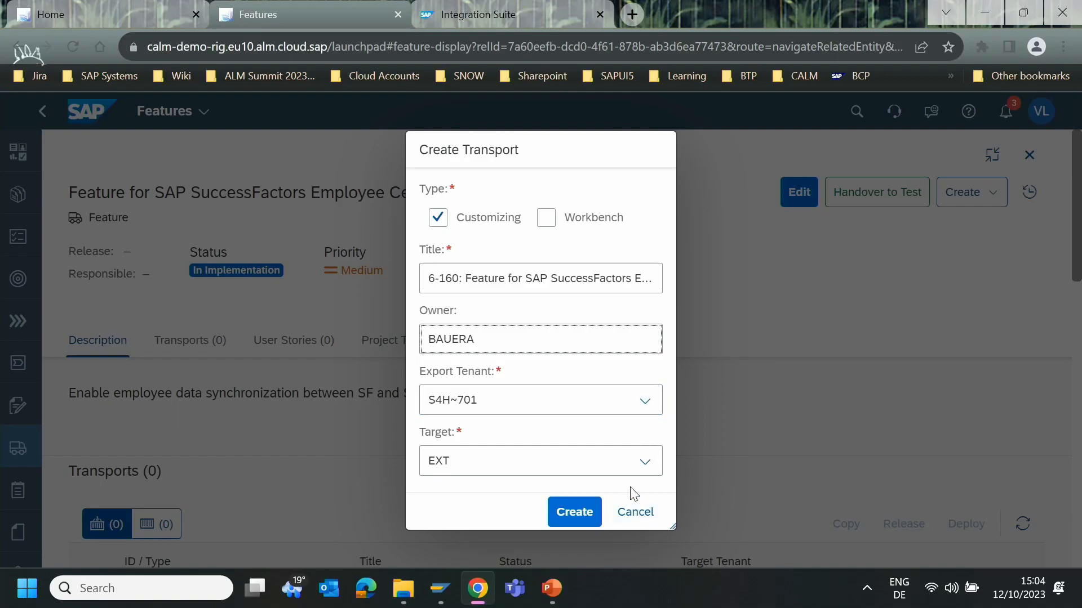
pyautogui.click(642, 461)
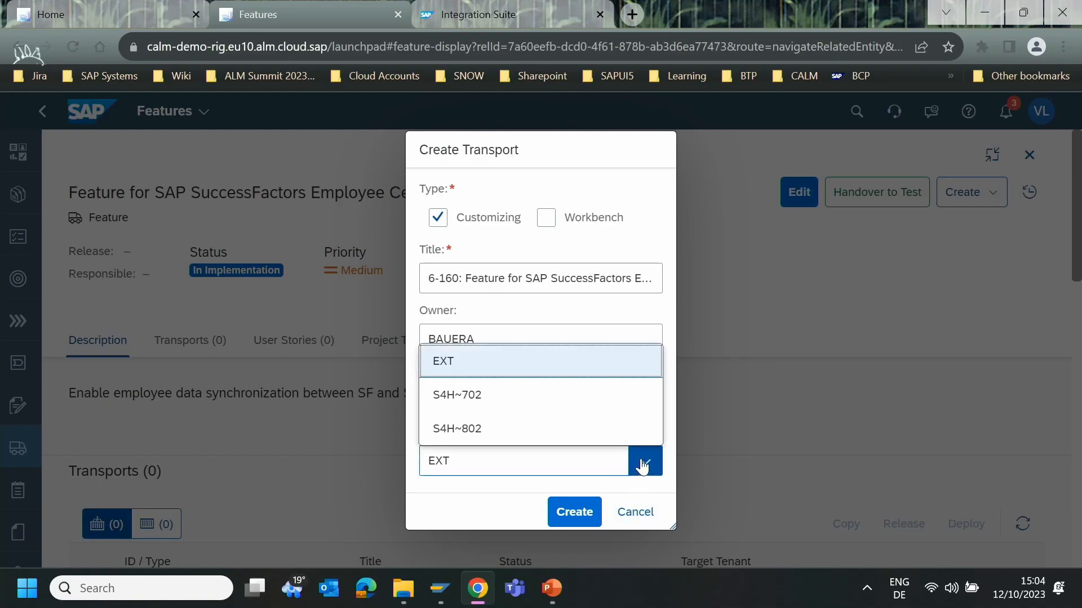
pyautogui.click(508, 400)
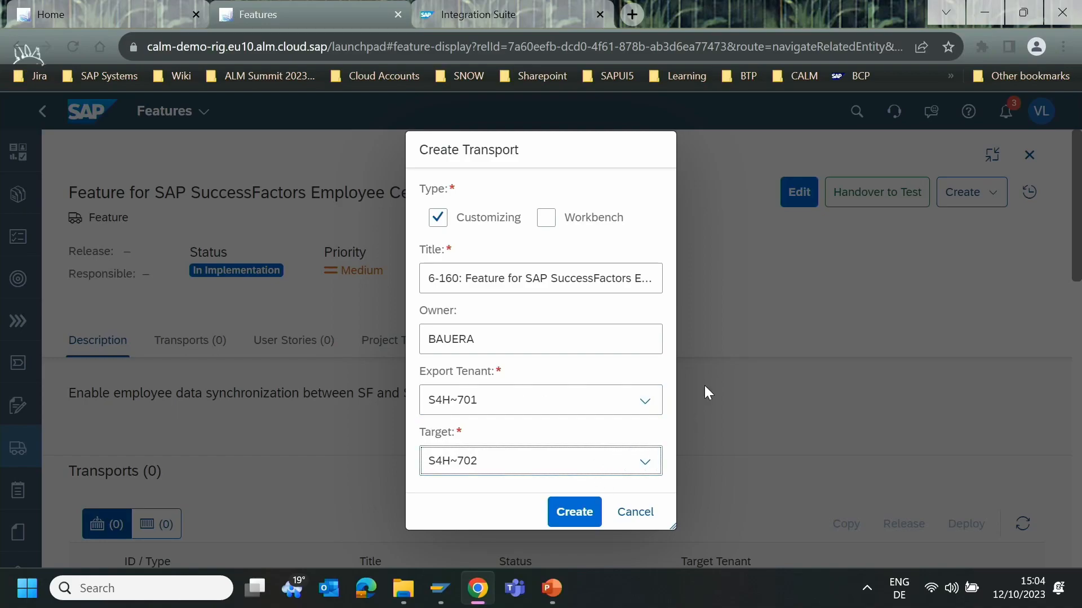
pyautogui.click(572, 513)
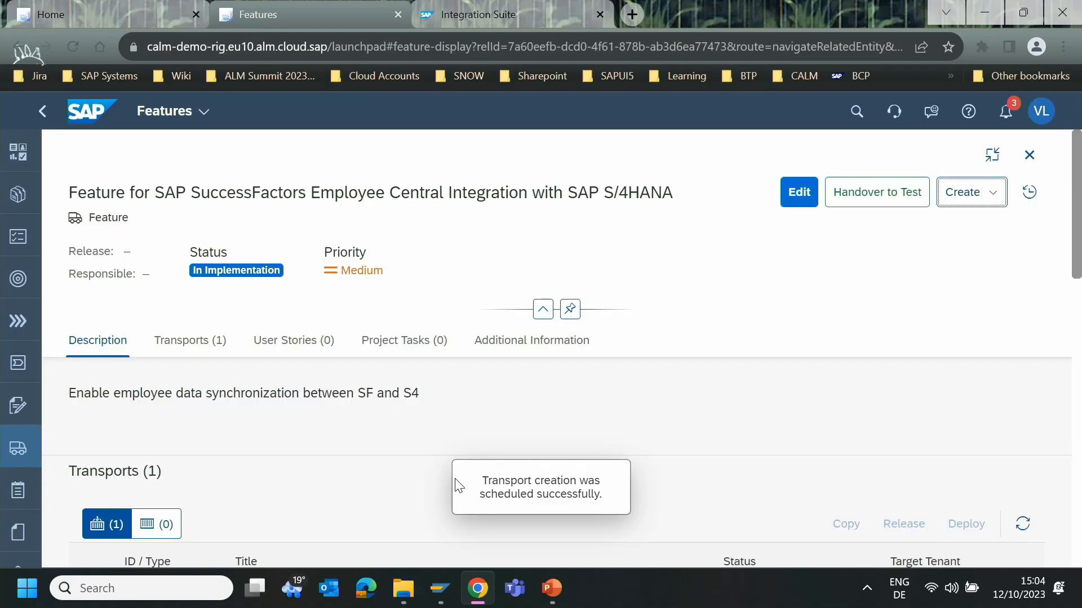
pyautogui.click(186, 341)
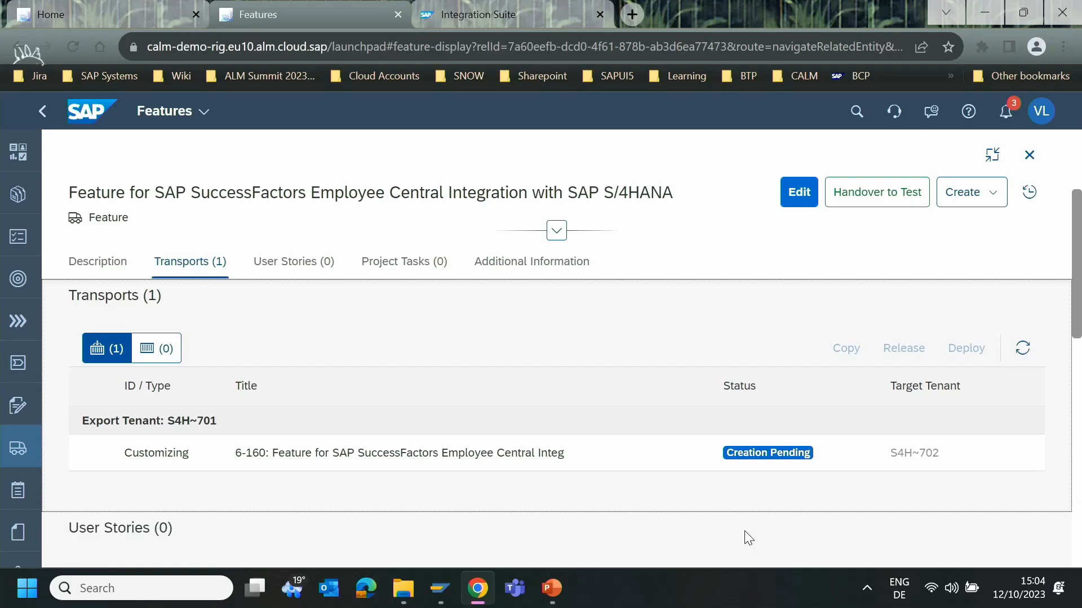
pyautogui.click(1023, 348)
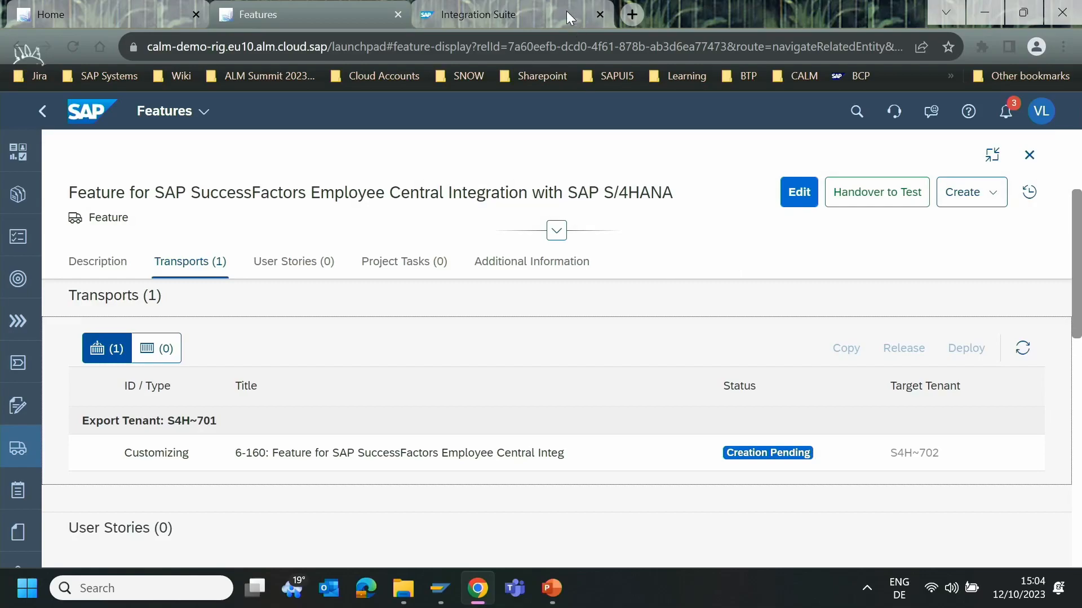
# - Switch to SAP Integration Suite, renew the expired session, and open DEMO_INTEGRATION_PACKAGE from the integration design packages
pyautogui.click(483, 17)
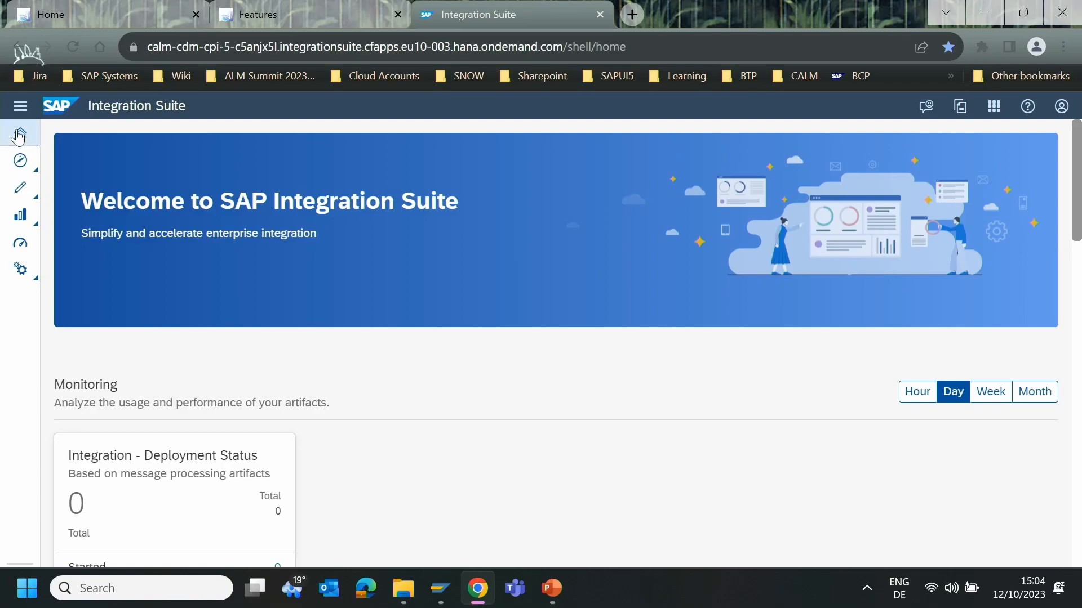
pyautogui.click(31, 193)
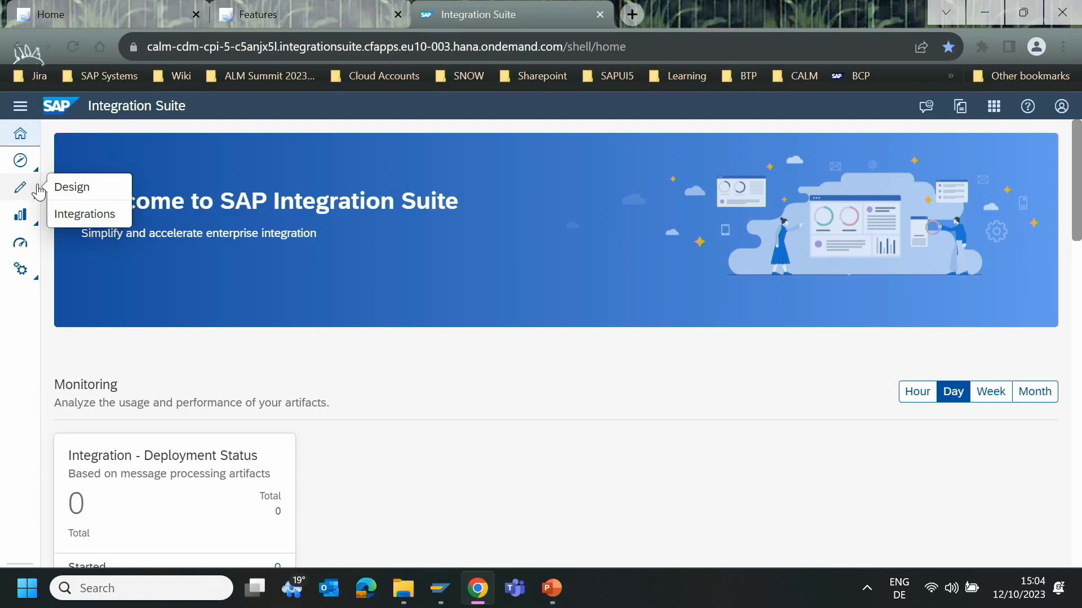
pyautogui.click(85, 213)
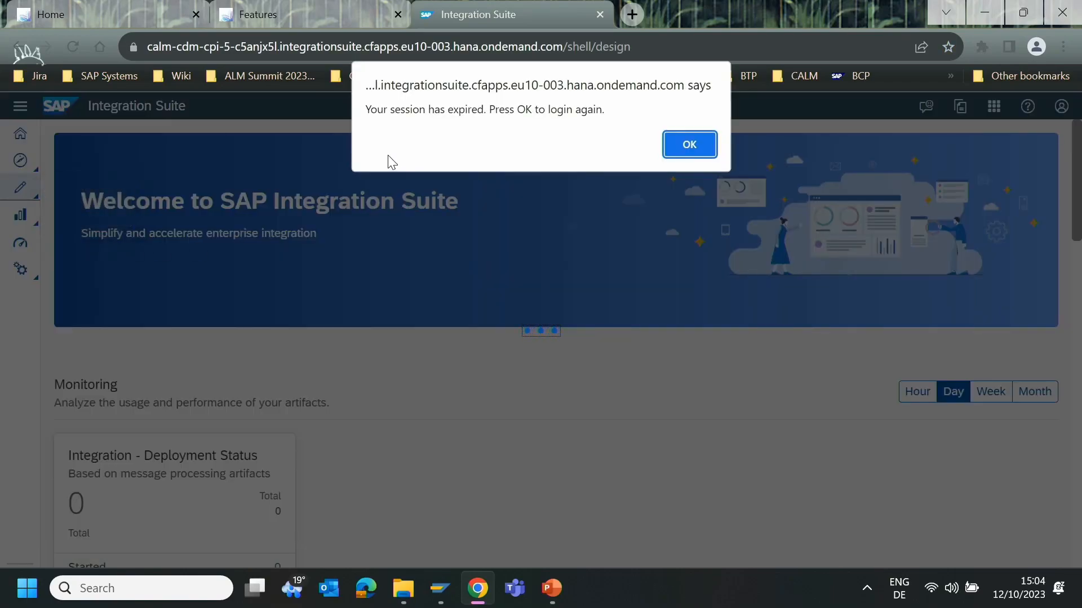
pyautogui.click(690, 144)
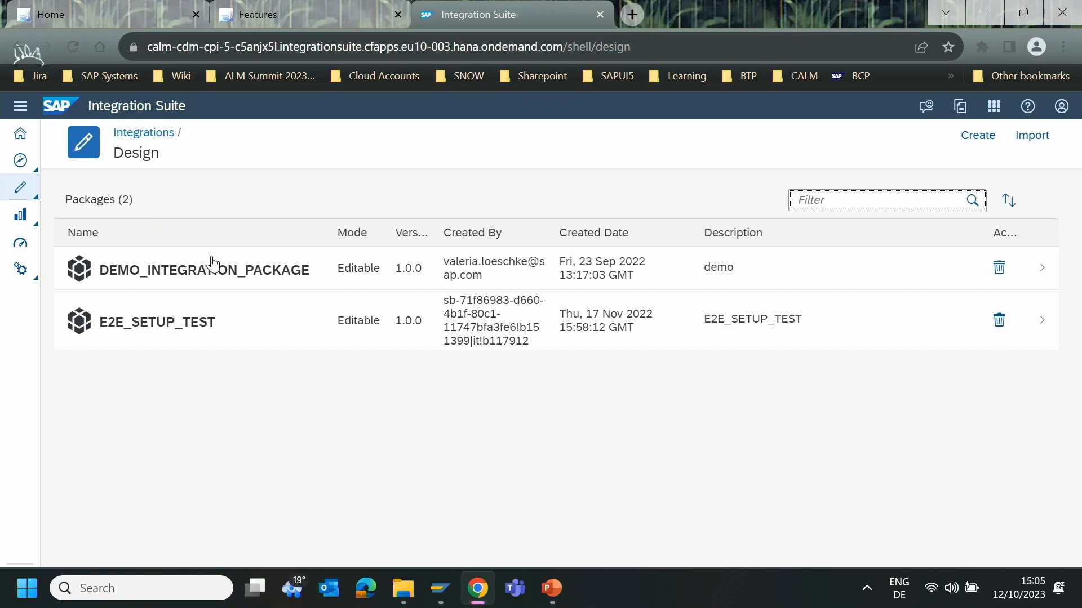
pyautogui.click(253, 276)
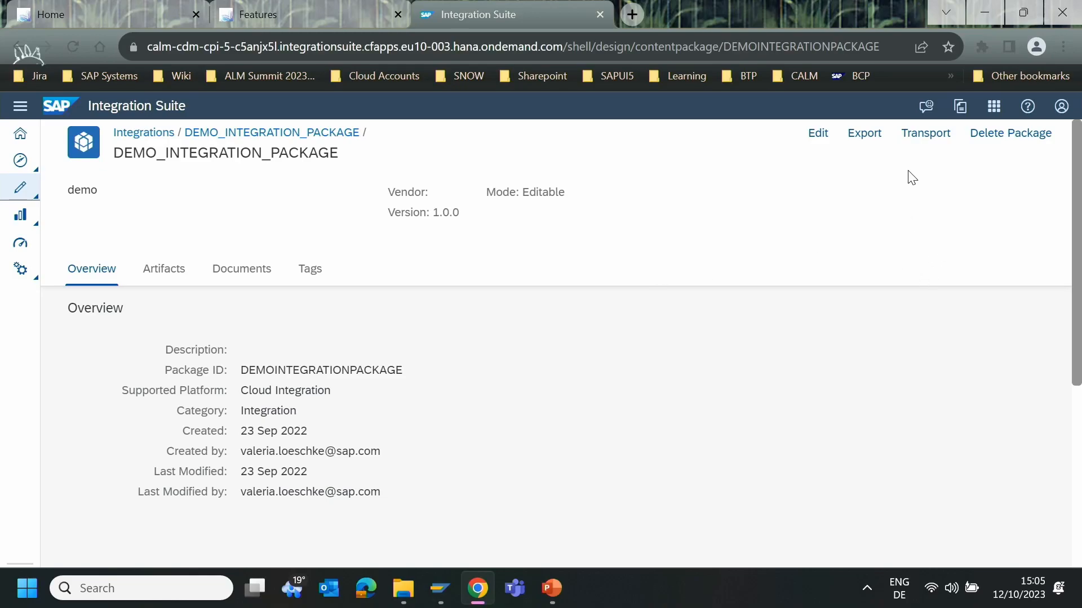
# - Transport the integration package with the comment "SF and S4 Integration", propagating the logged-in user as transport owner
pyautogui.click(926, 135)
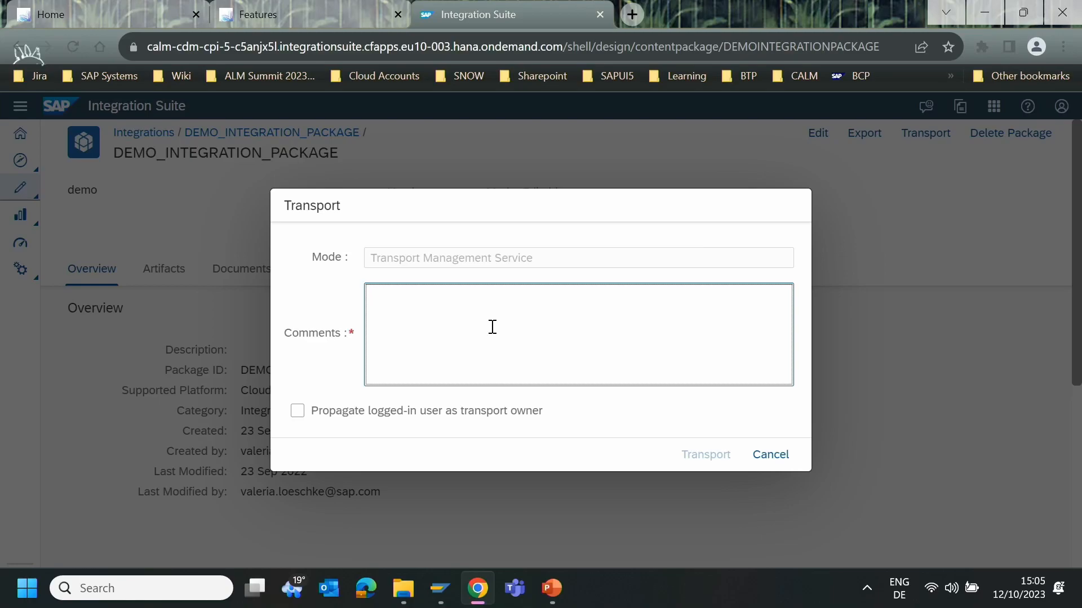
pyautogui.write('SF and S4 Integration')
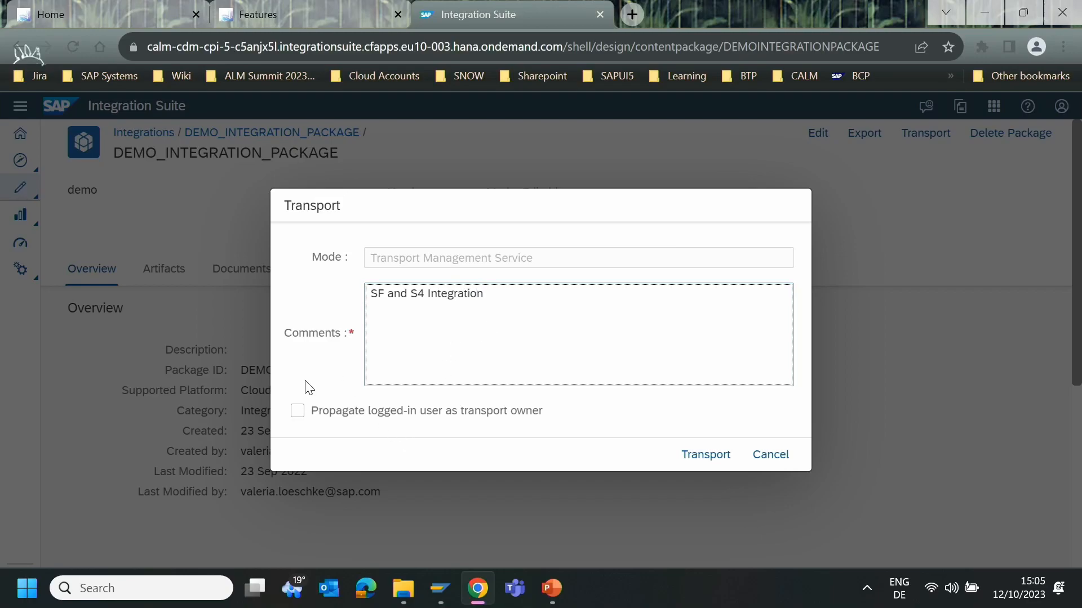
pyautogui.click(293, 415)
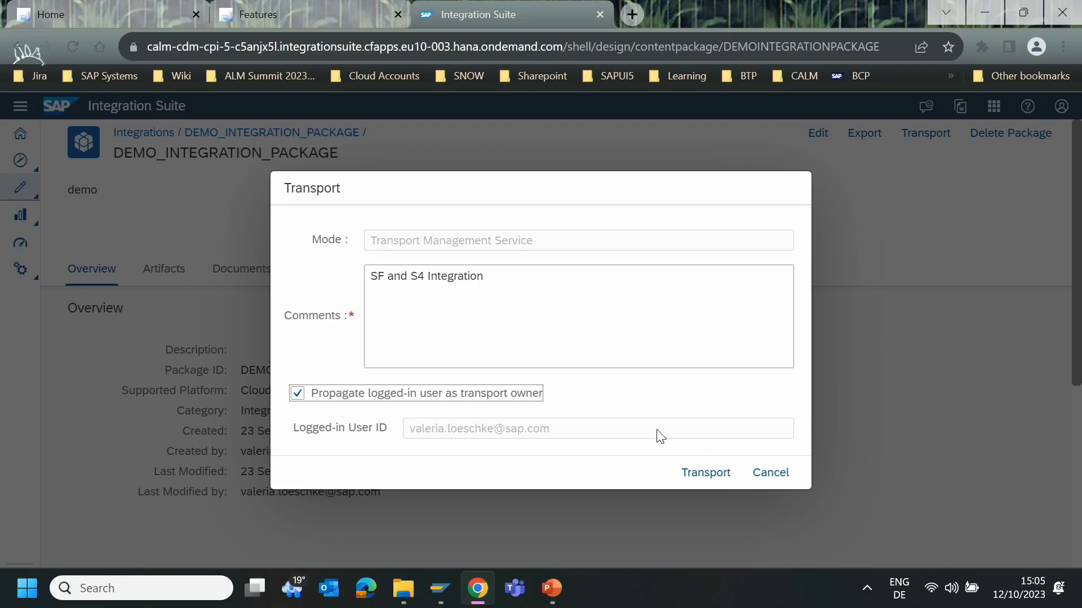
pyautogui.click(703, 475)
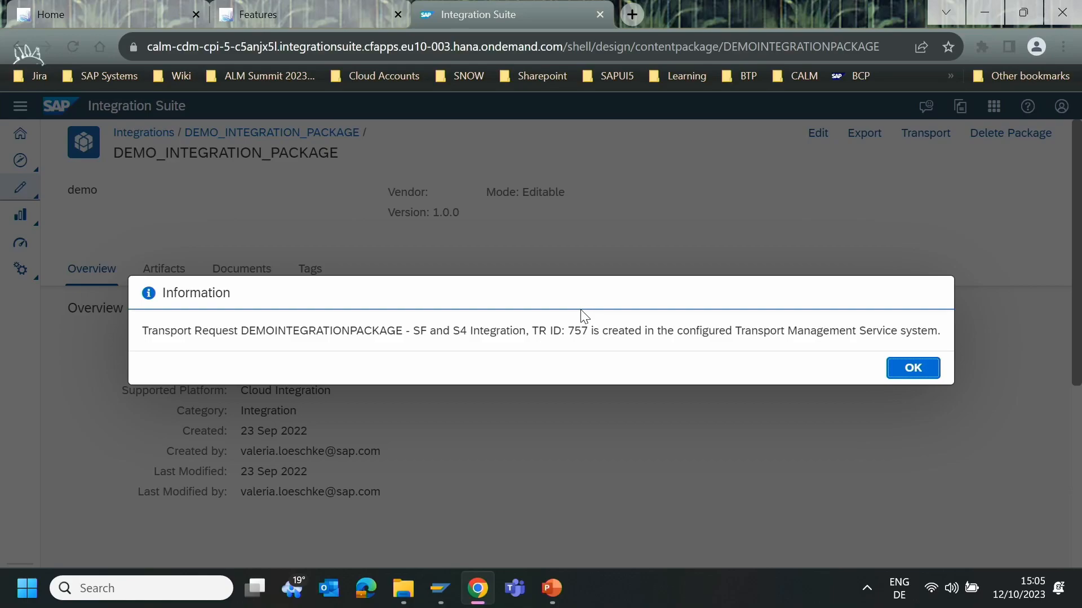
pyautogui.click(912, 369)
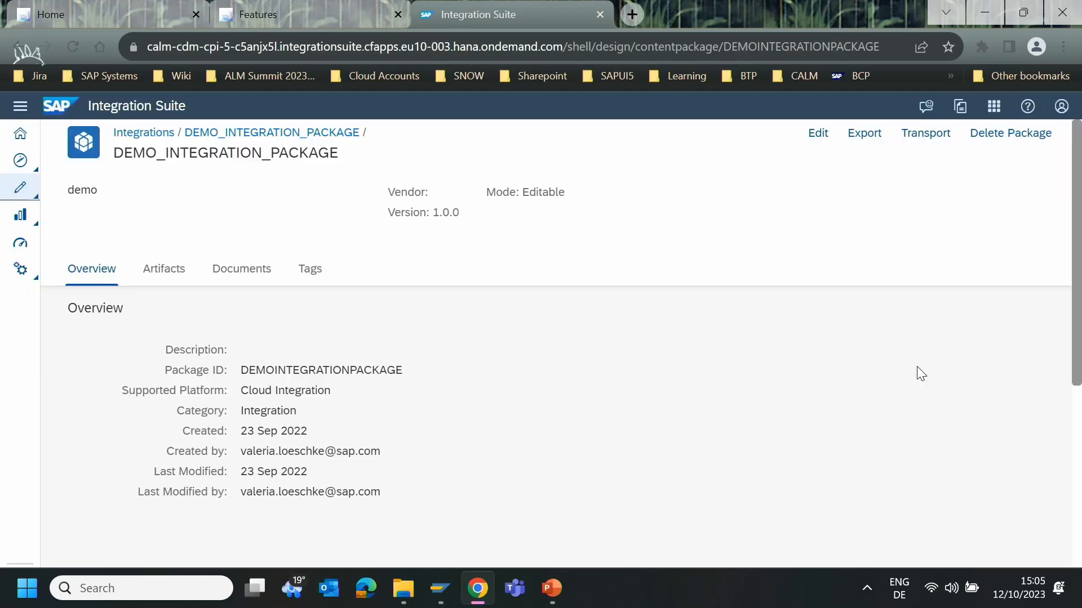
# - Switch back to the feature in SAP Cloud ALM and refresh its transport list
pyautogui.click(299, 10)
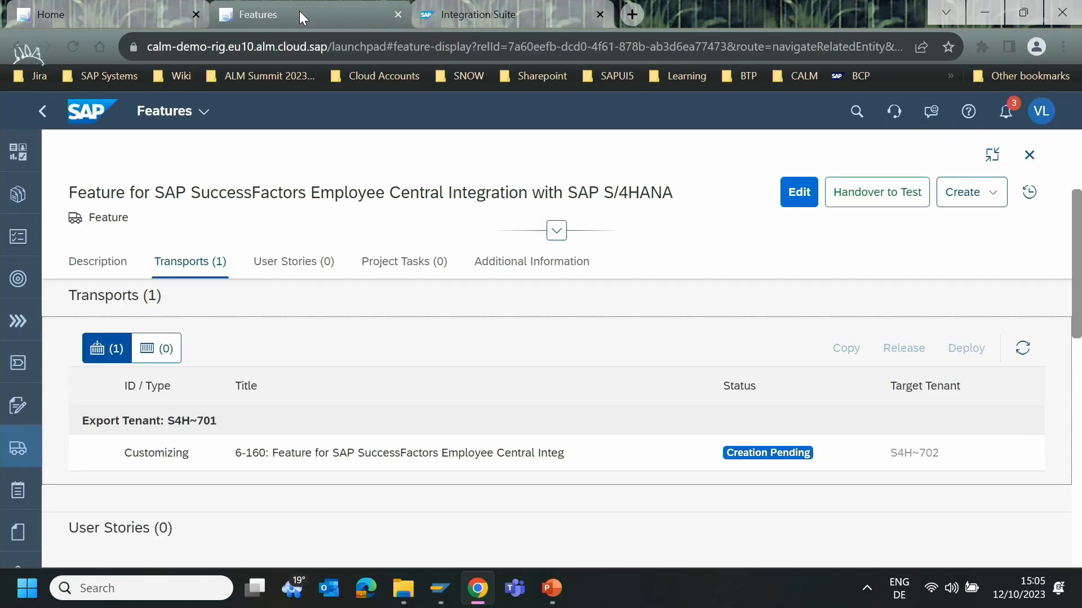
pyautogui.click(1022, 348)
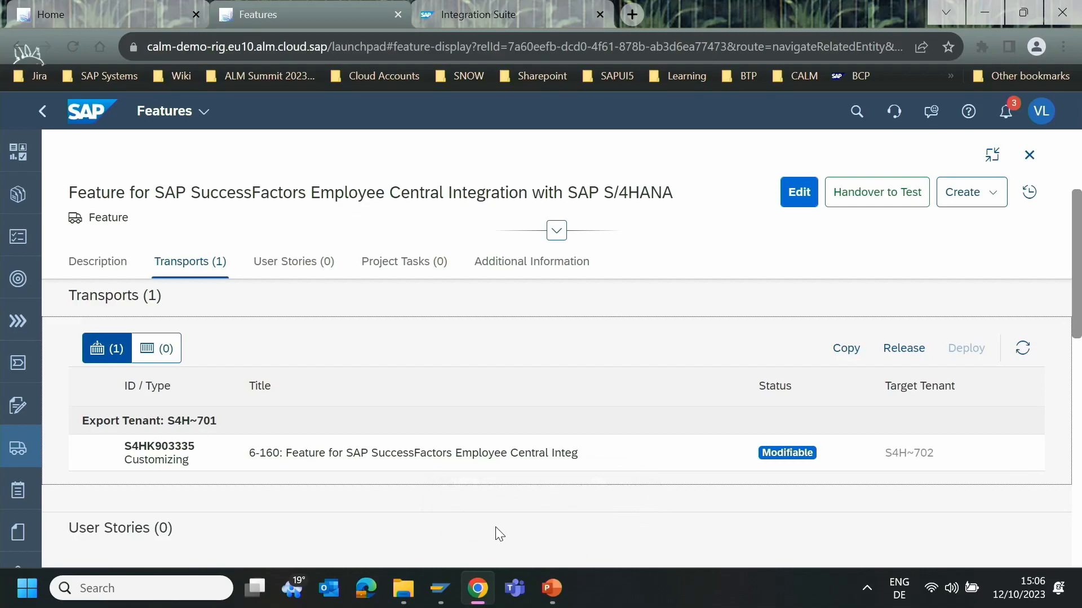
# - Switch to the SAP GUI session for S4H client 701 and open view V_T591A for maintenance in transaction SM30
pyautogui.click(439, 590)
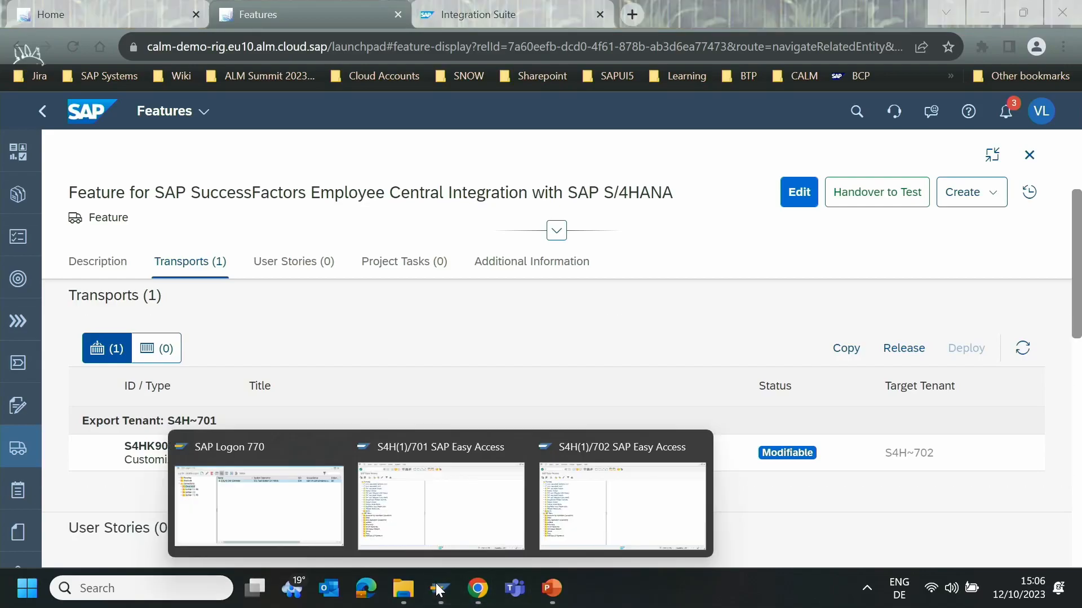
pyautogui.click(394, 476)
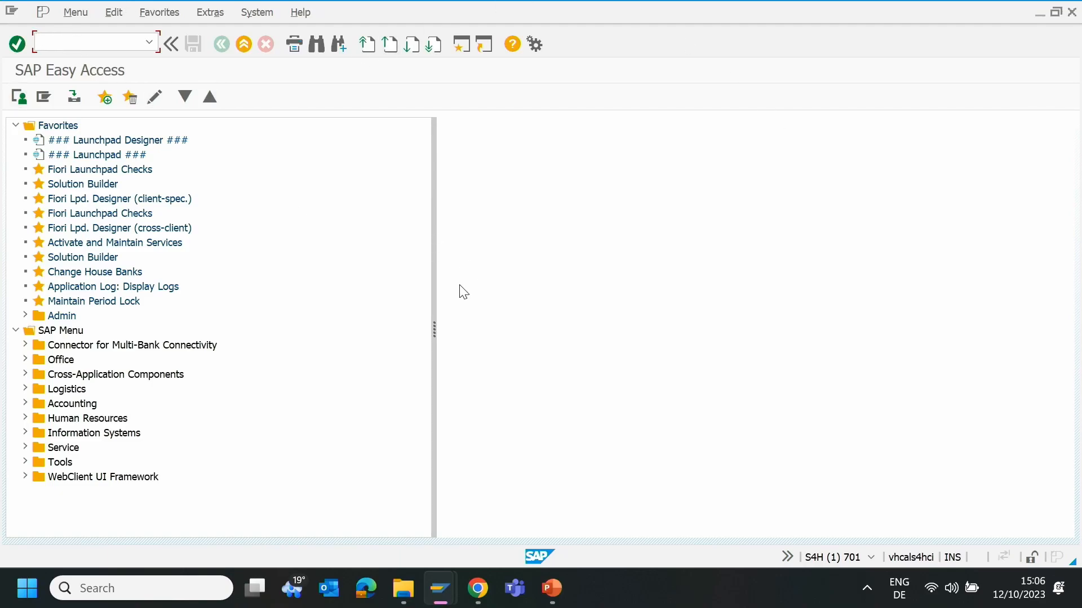
pyautogui.write('sm30')
pyautogui.press('Return')
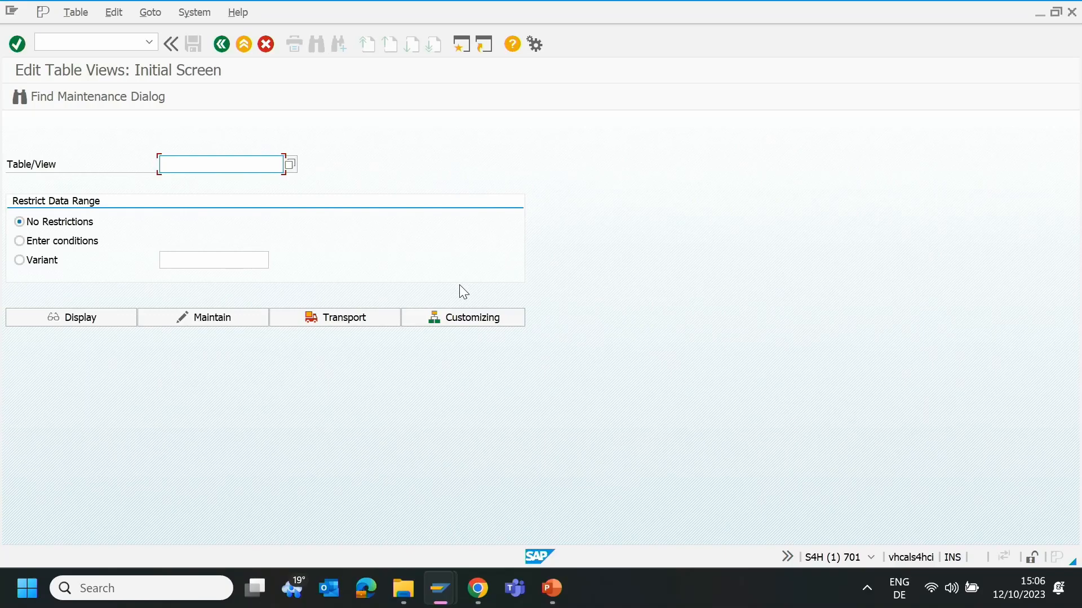
pyautogui.press('BackSpace')
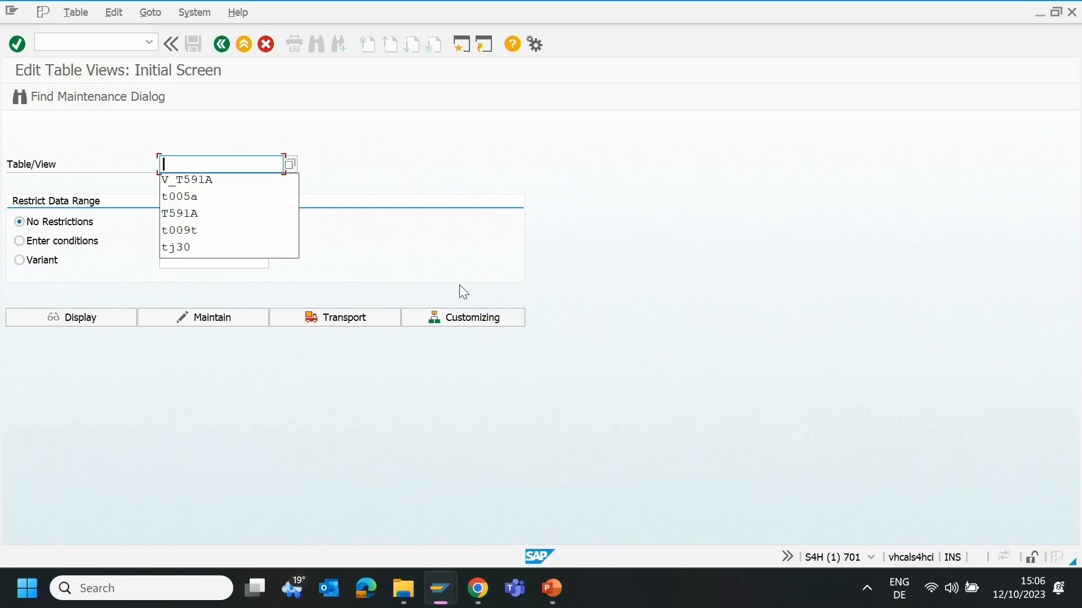
pyautogui.click(232, 179)
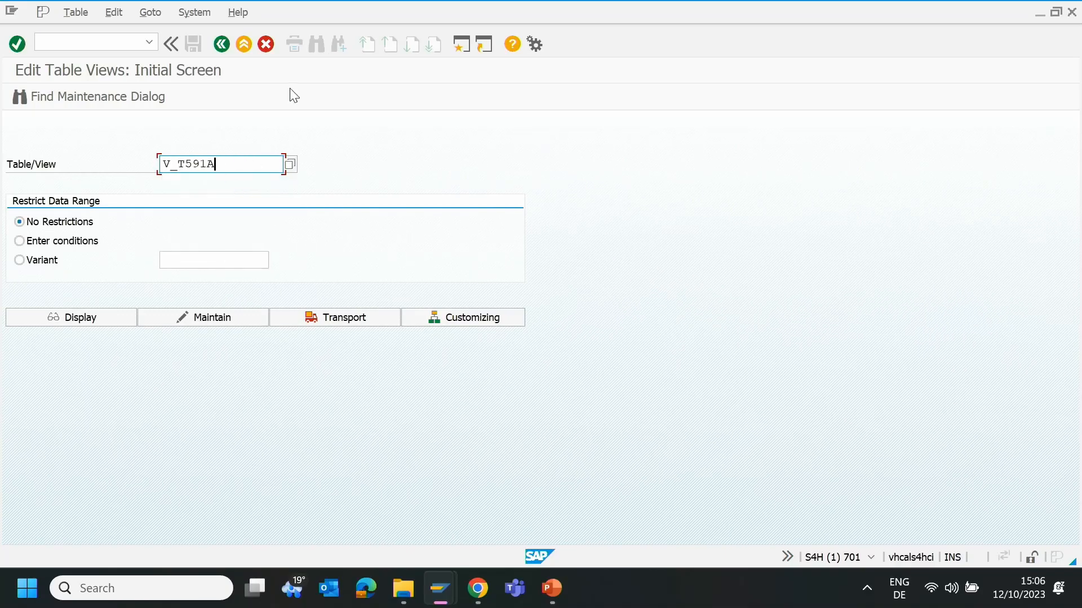
pyautogui.click(230, 319)
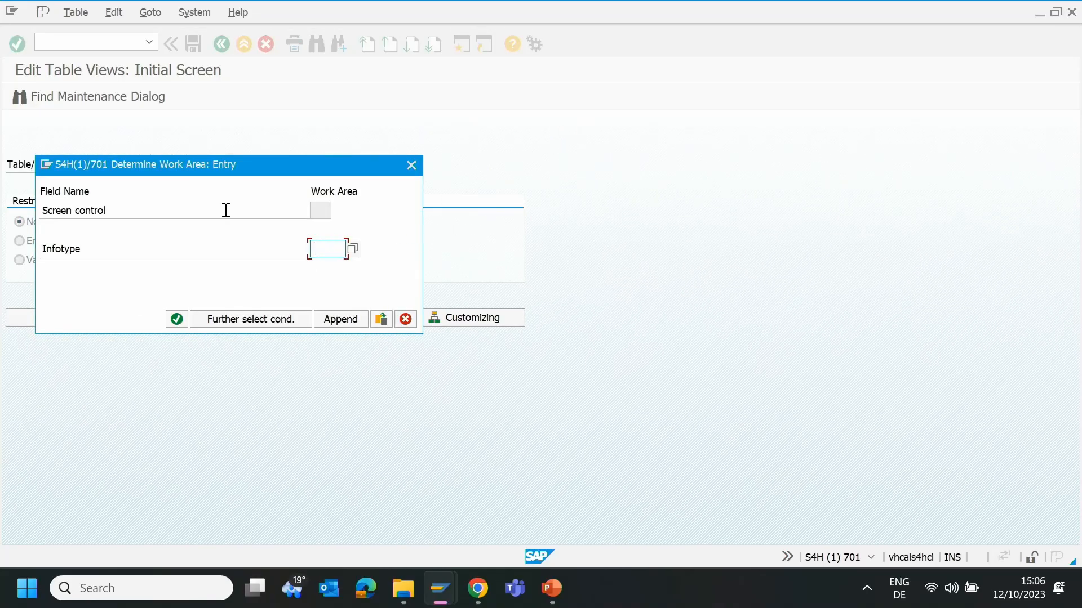
# - Choose infotype 0006 (Addresses) as the work area and open its subtype characteristics
pyautogui.click(357, 252)
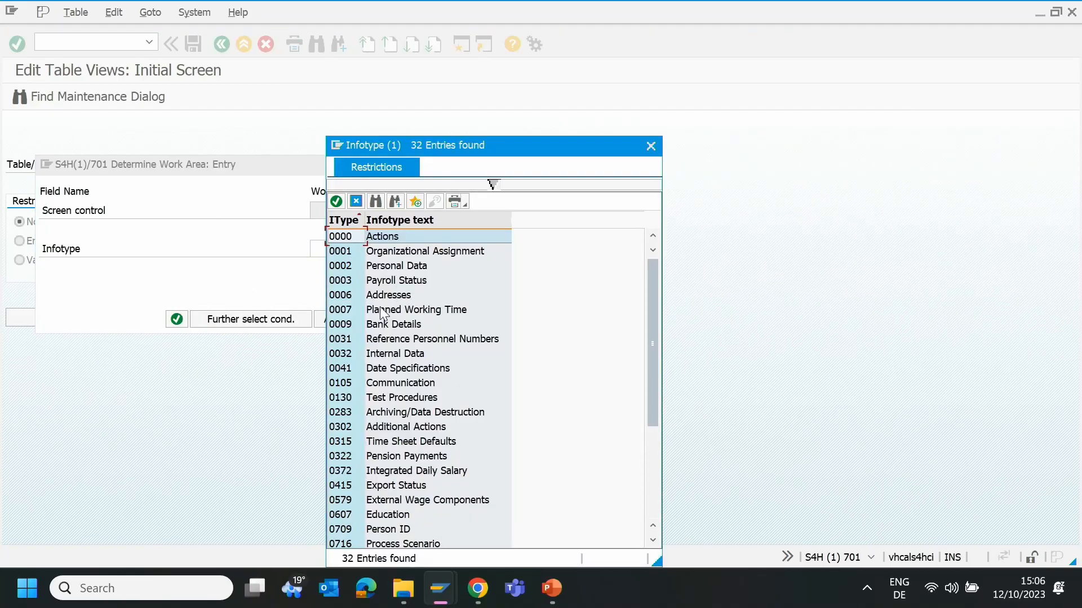
pyautogui.doubleClick(388, 294)
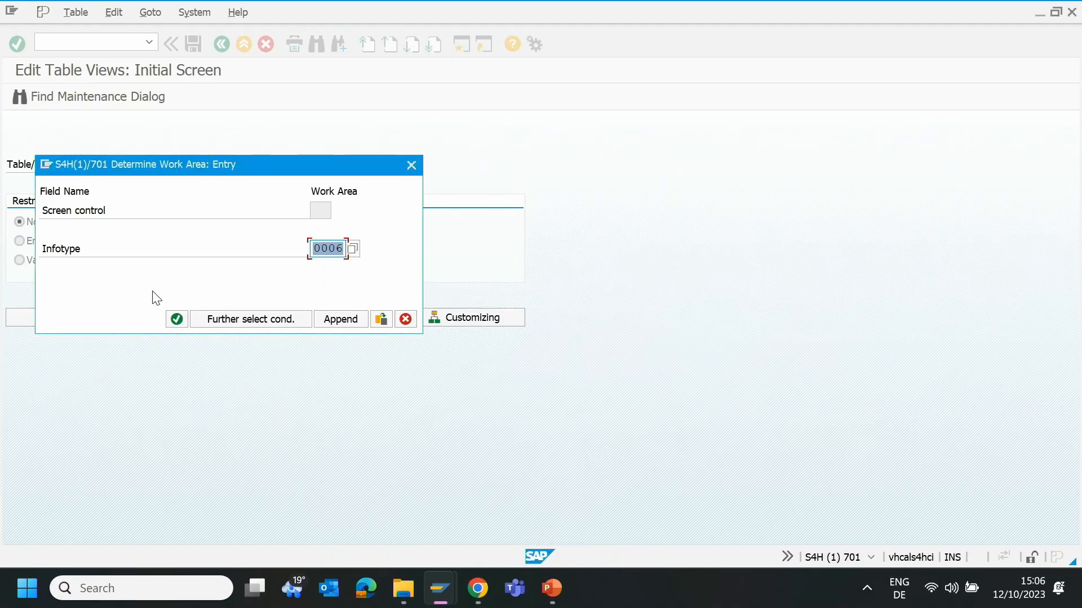
pyautogui.click(171, 320)
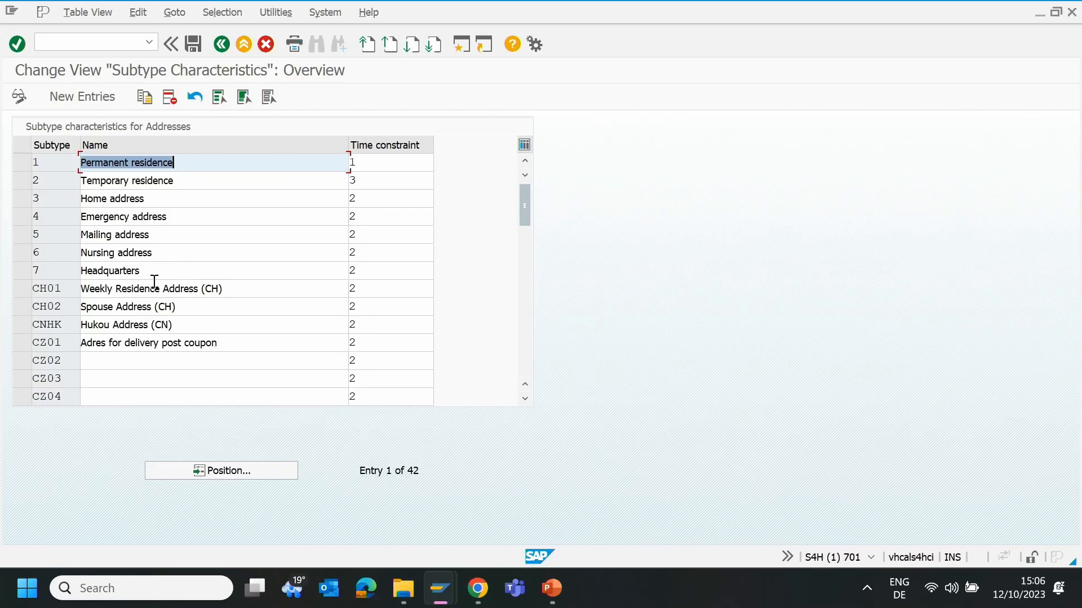
# - Rename address subtype 7 to "Company address"
pyautogui.moveTo(157, 272); pyautogui.dragTo(77, 276)
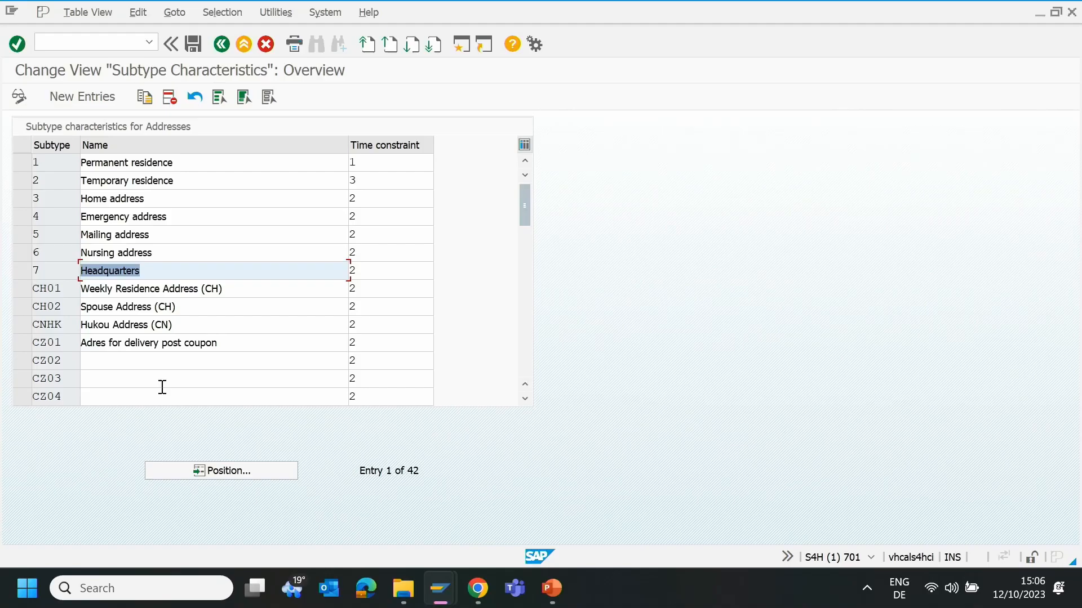
pyautogui.press('BackSpace')
pyautogui.write('Com')
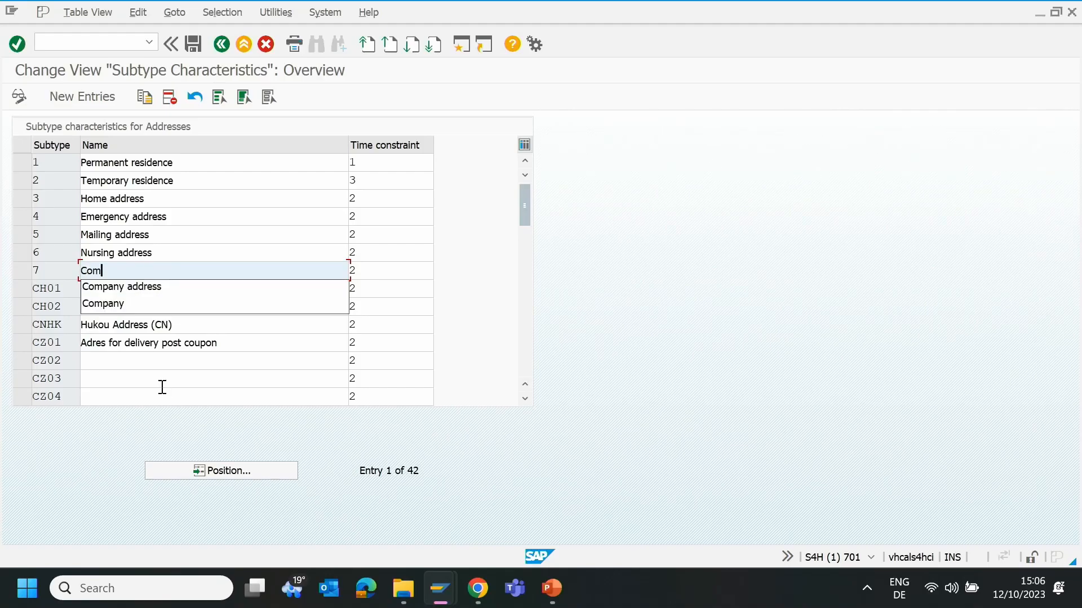
pyautogui.click(147, 290)
pyautogui.press('Return')
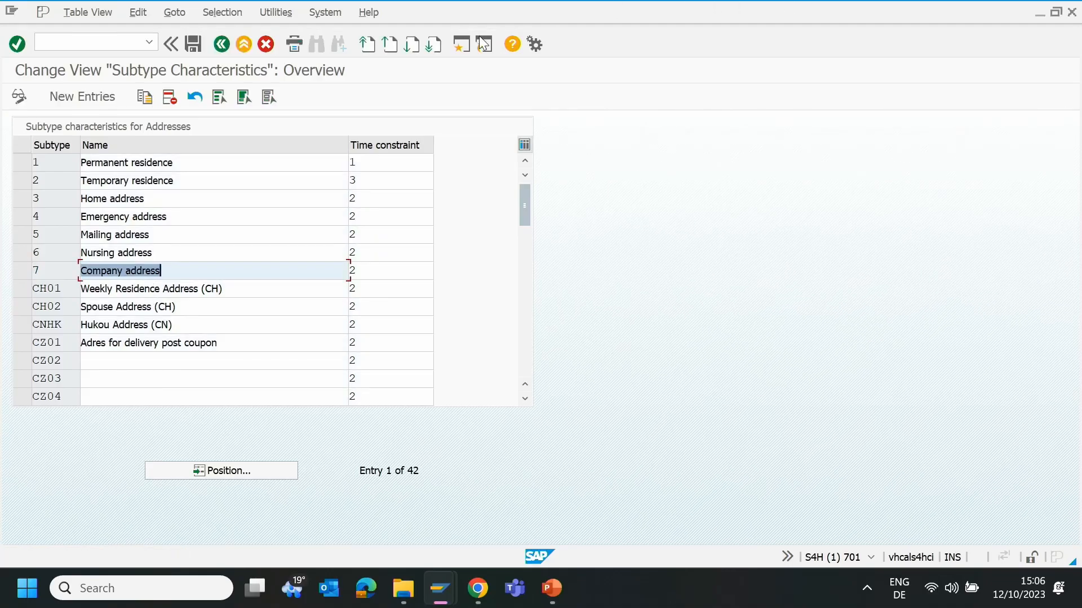
# - Save the subtype change to customizing task S4HK903336 under the feature's own request S4HK903335
pyautogui.click(193, 44)
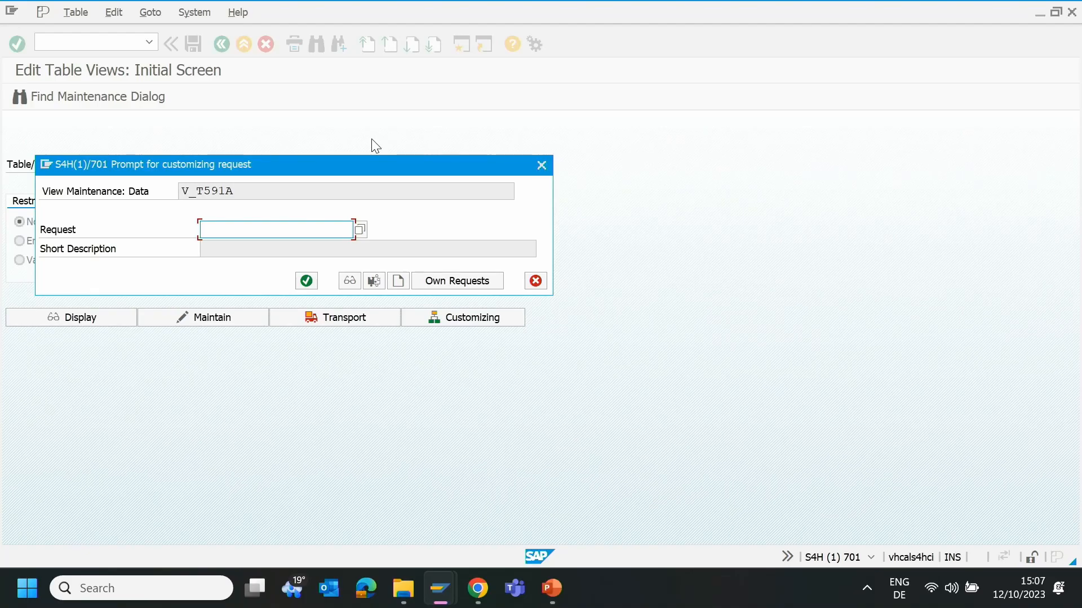
pyautogui.click(445, 283)
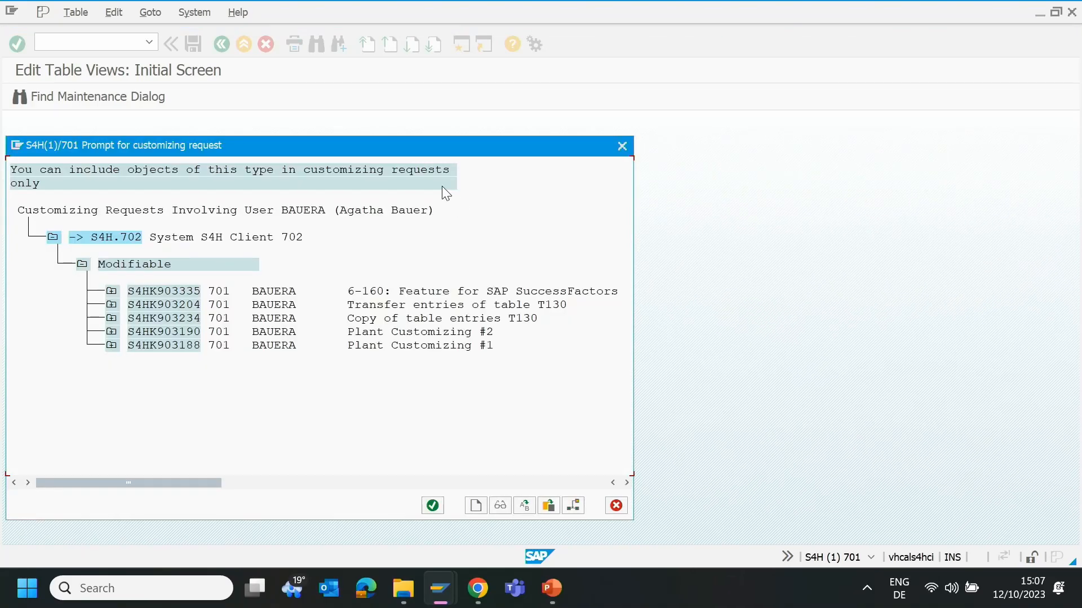
pyautogui.click(111, 290)
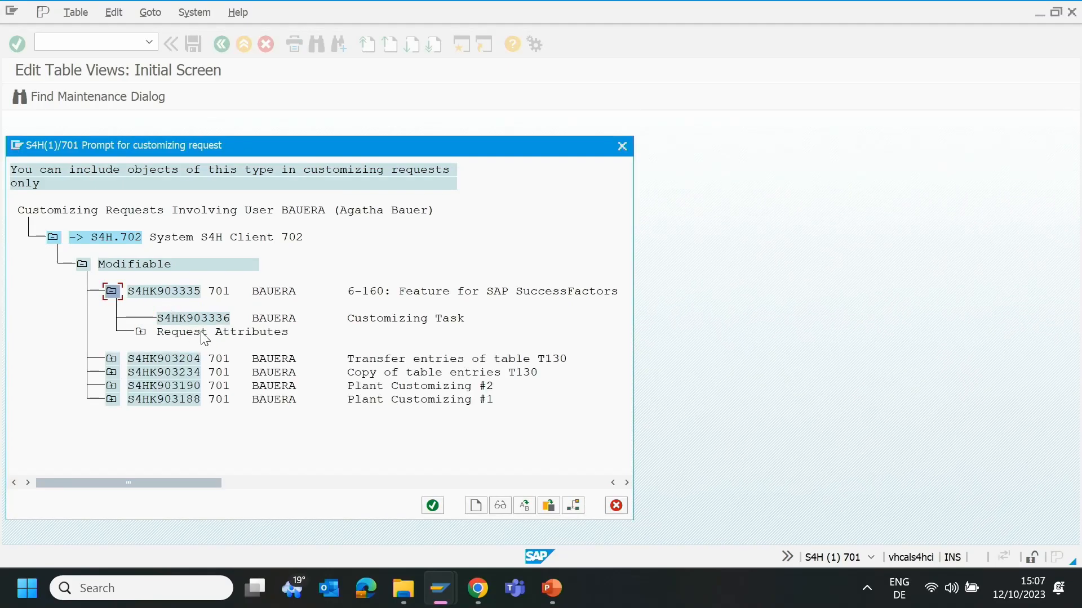
pyautogui.click(197, 319)
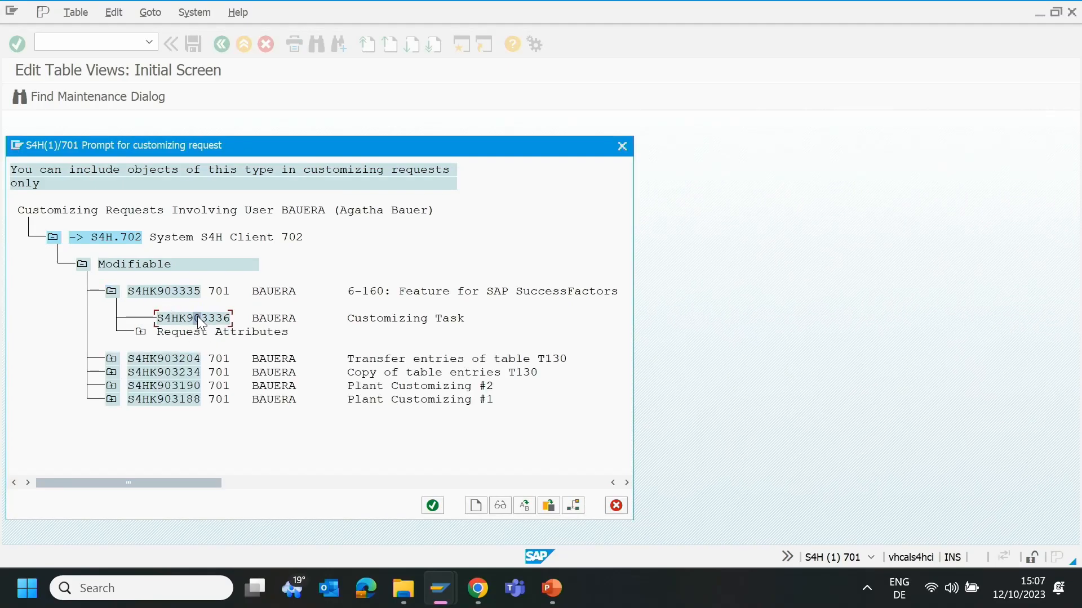
pyautogui.click(432, 506)
pyautogui.click(307, 282)
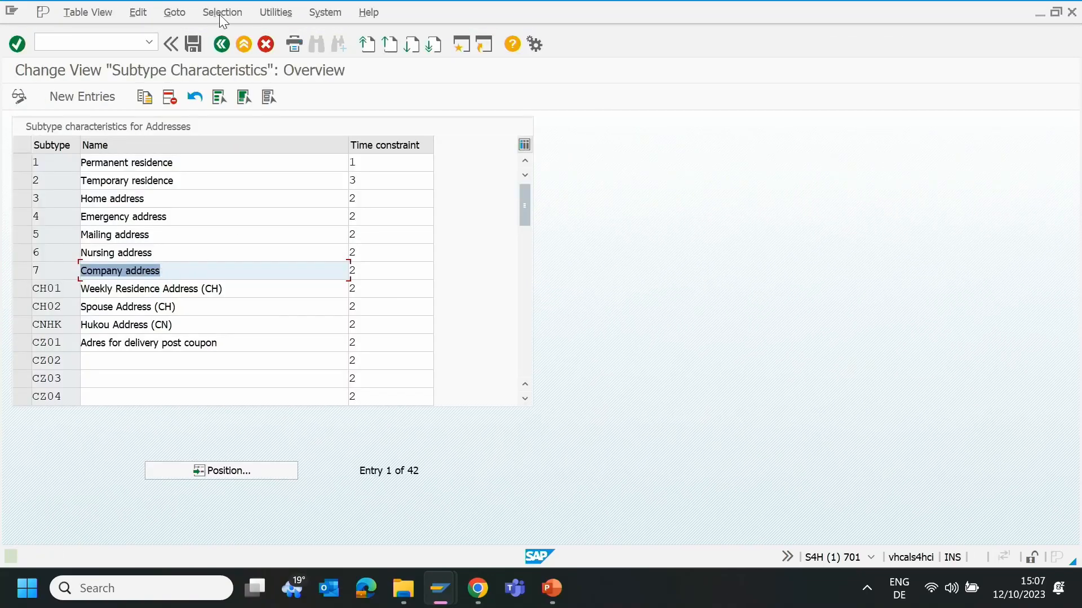
# - Display the modifiable customizing requests in transaction SE09 and release task S4HK903336 of request S4HK903335
pyautogui.click(79, 48)
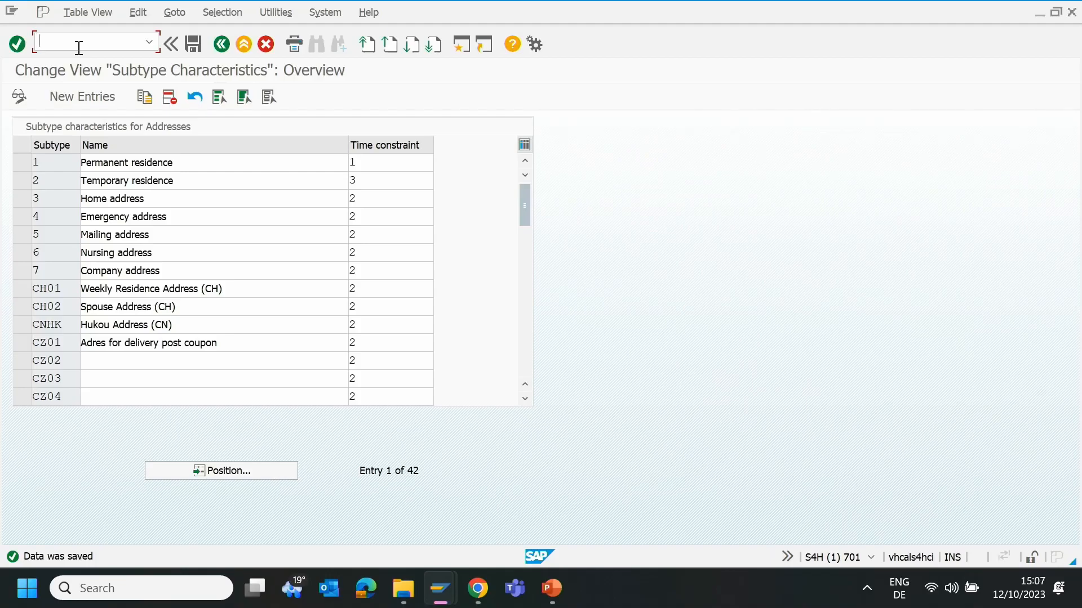
pyautogui.write('/nse09')
pyautogui.press('Return')
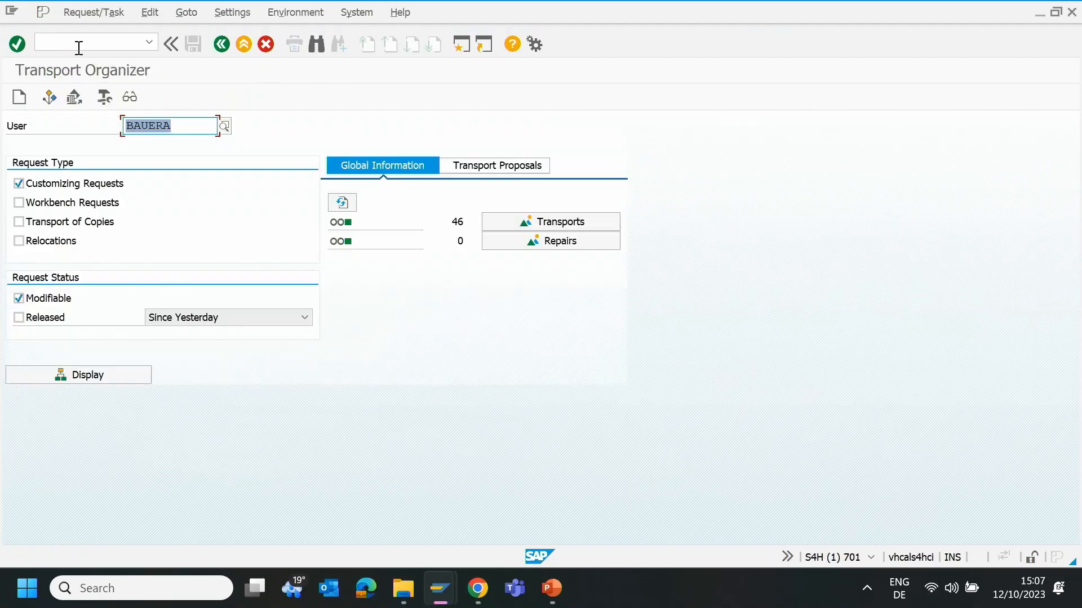
pyautogui.click(140, 380)
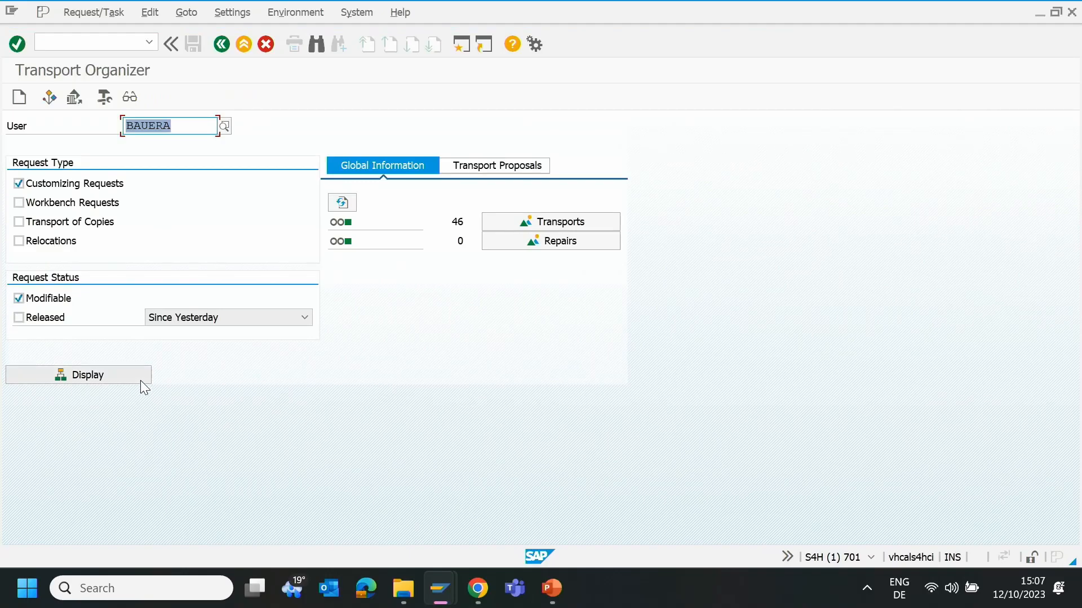
pyautogui.click(137, 245)
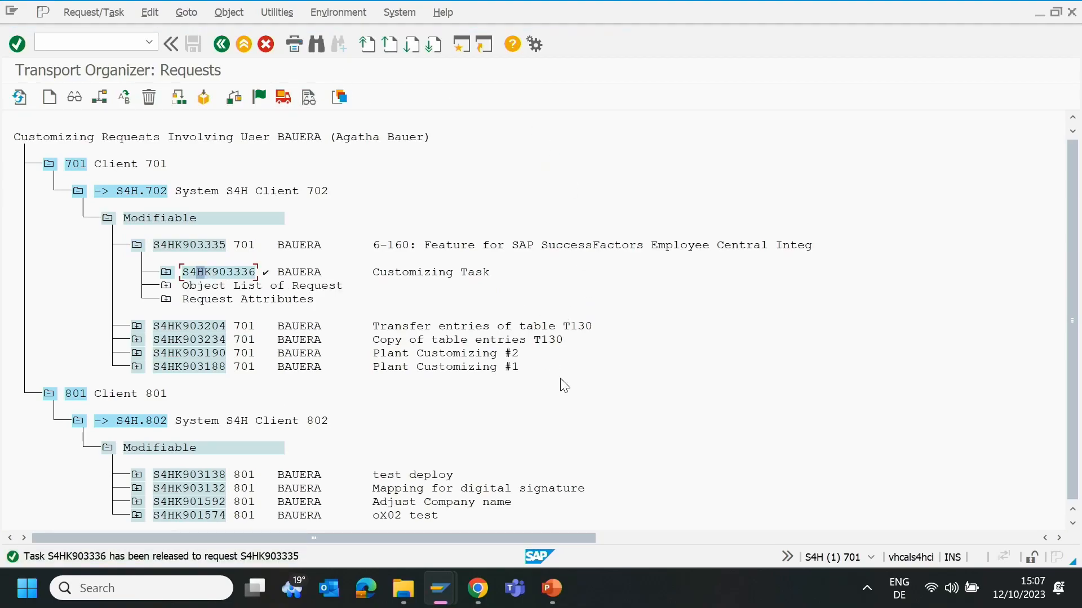
# - Switch back to the feature in SAP Cloud ALM, release its transport request S4HK903335, and refresh the transport list
pyautogui.moveTo(477, 596)
pyautogui.click(469, 520)
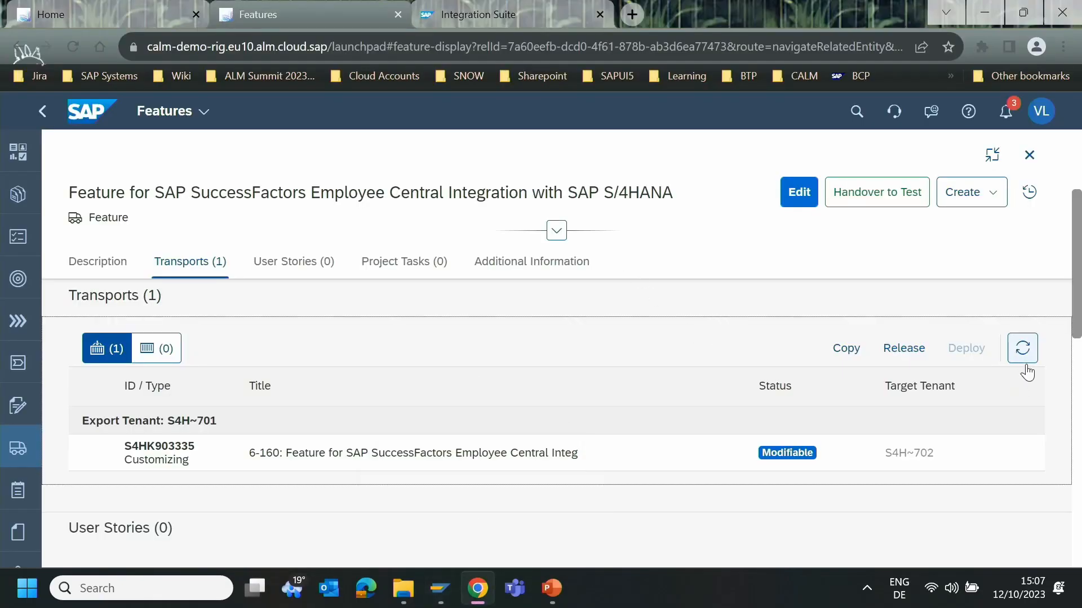
pyautogui.click(1022, 348)
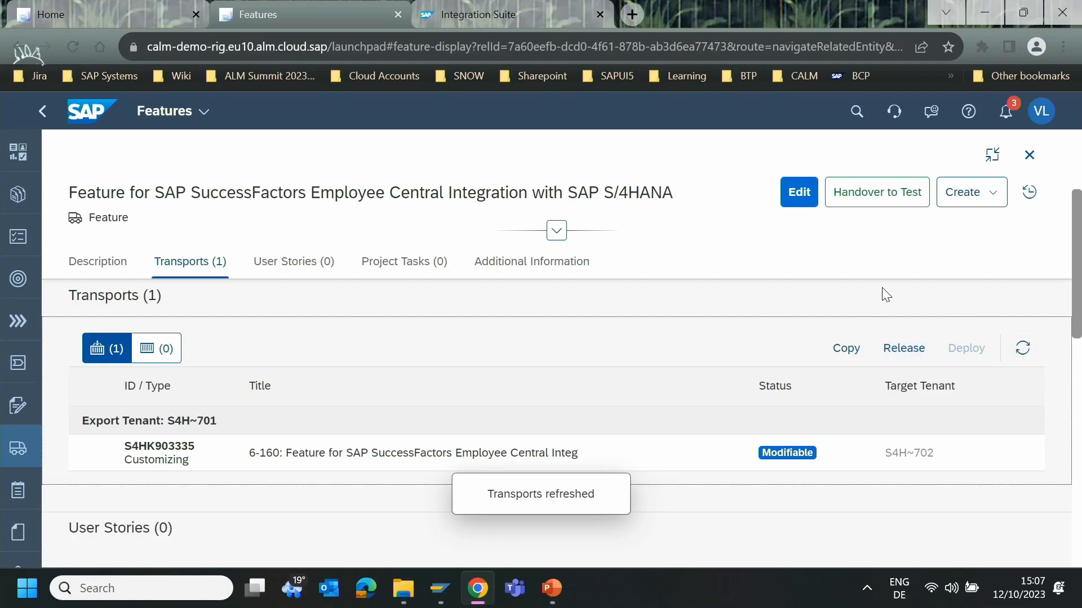
pyautogui.click(903, 350)
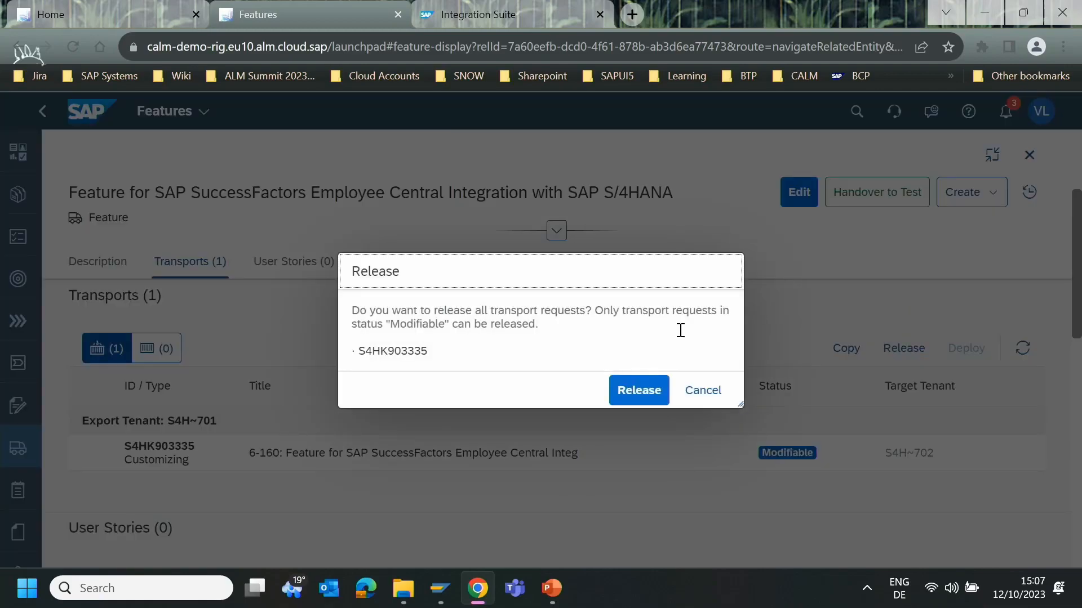
pyautogui.click(641, 395)
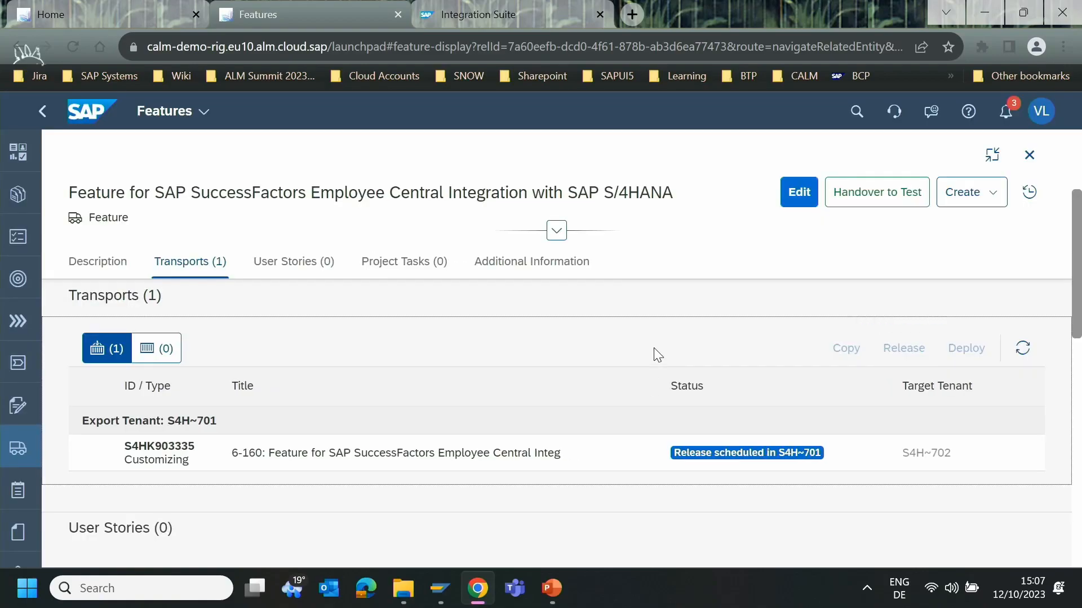
pyautogui.click(1023, 351)
# - Assign transport 757 (DEMOINTEGRATIONPACKAGE - SF and S4 Integration) to the feature, then save and close the edit
pyautogui.click(797, 204)
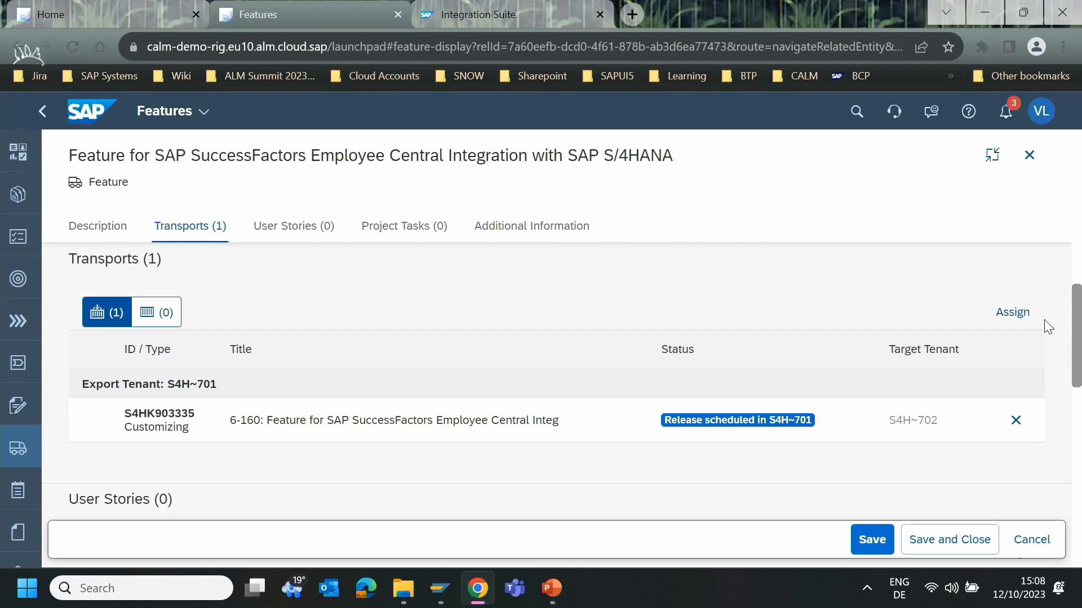
pyautogui.click(1012, 315)
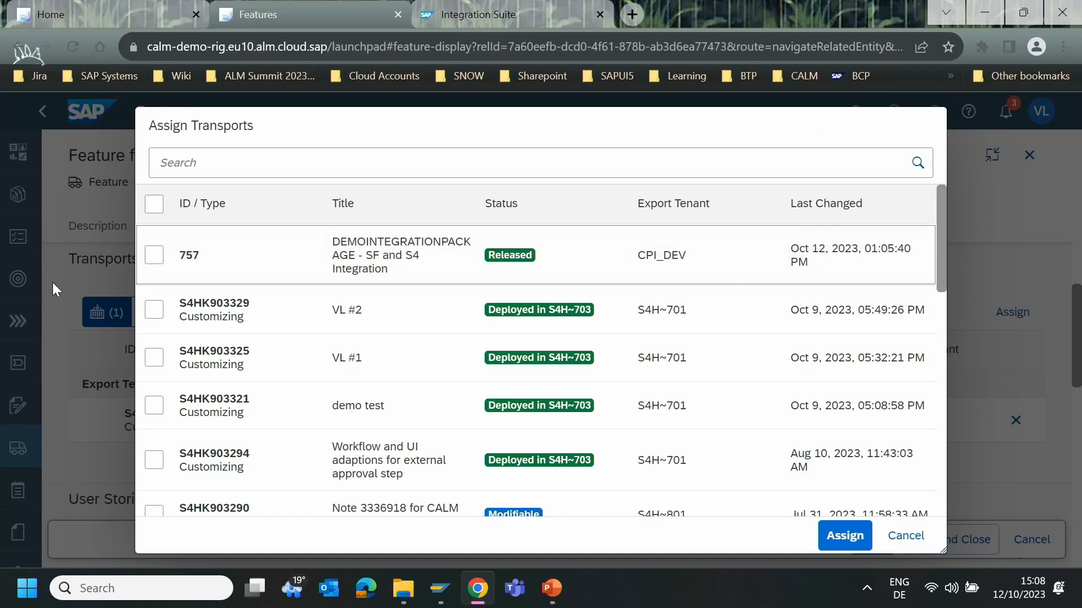
pyautogui.click(155, 258)
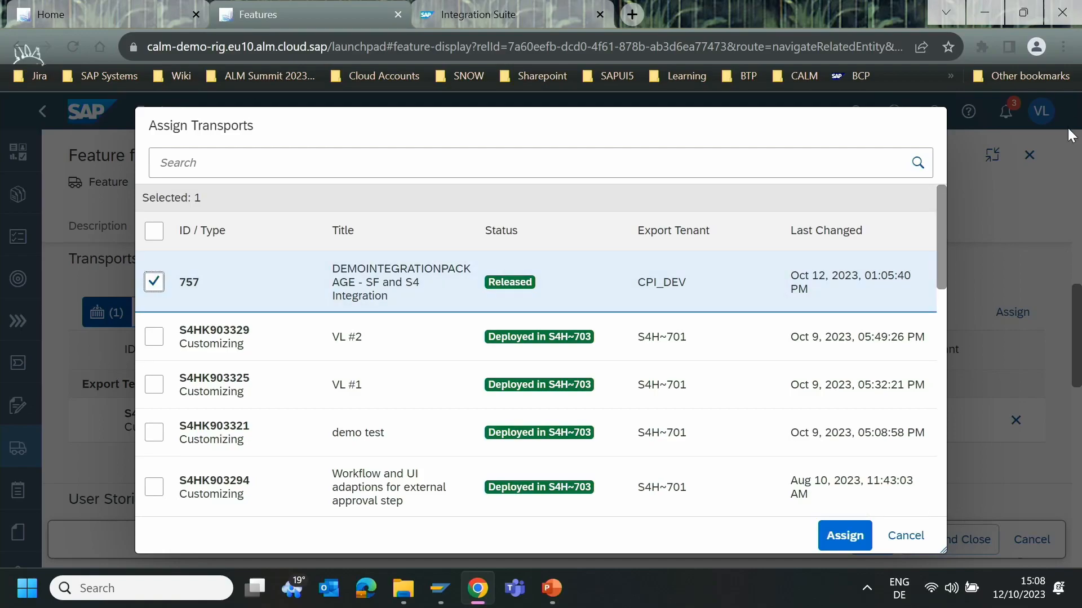
pyautogui.click(845, 535)
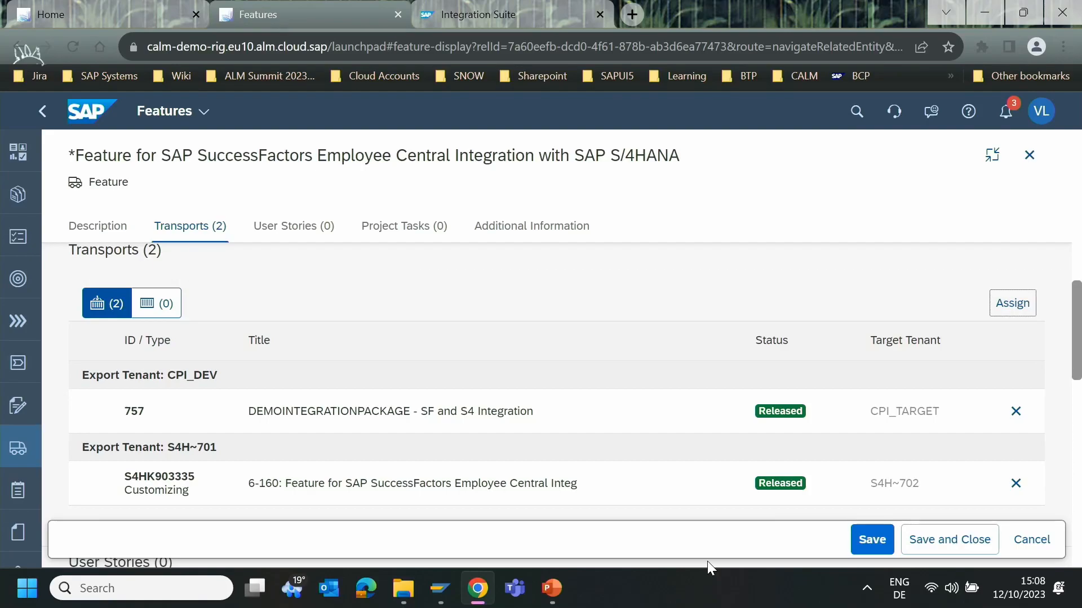
pyautogui.click(950, 539)
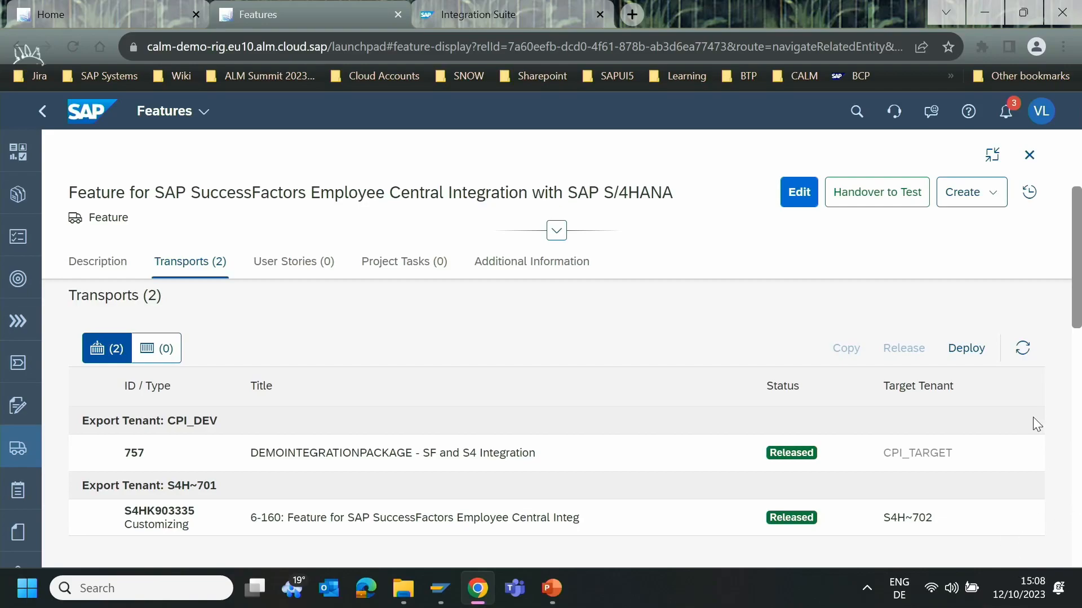
# - Deploy all of the feature's transports for deployment target S4H~702
pyautogui.scroll(-1, 1057, 414)
pyautogui.scroll(1, 1058, 414)
pyautogui.click(965, 349)
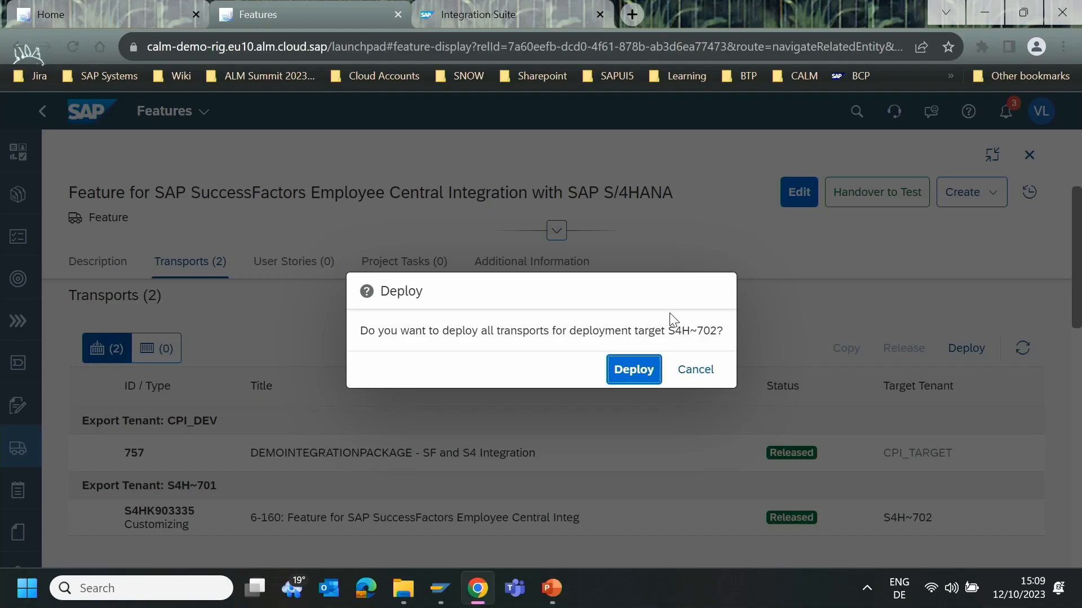
pyautogui.click(635, 370)
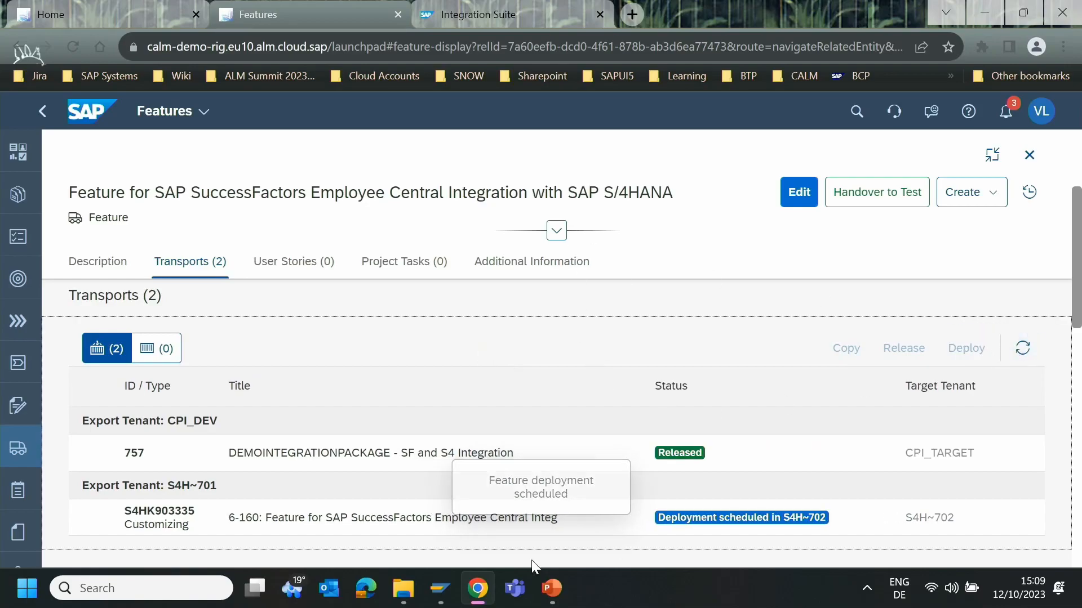
# - Switch to the S4H client 702 session, start the Transport Management System and open the import queue of system S4H
pyautogui.moveTo(441, 592)
pyautogui.click(600, 519)
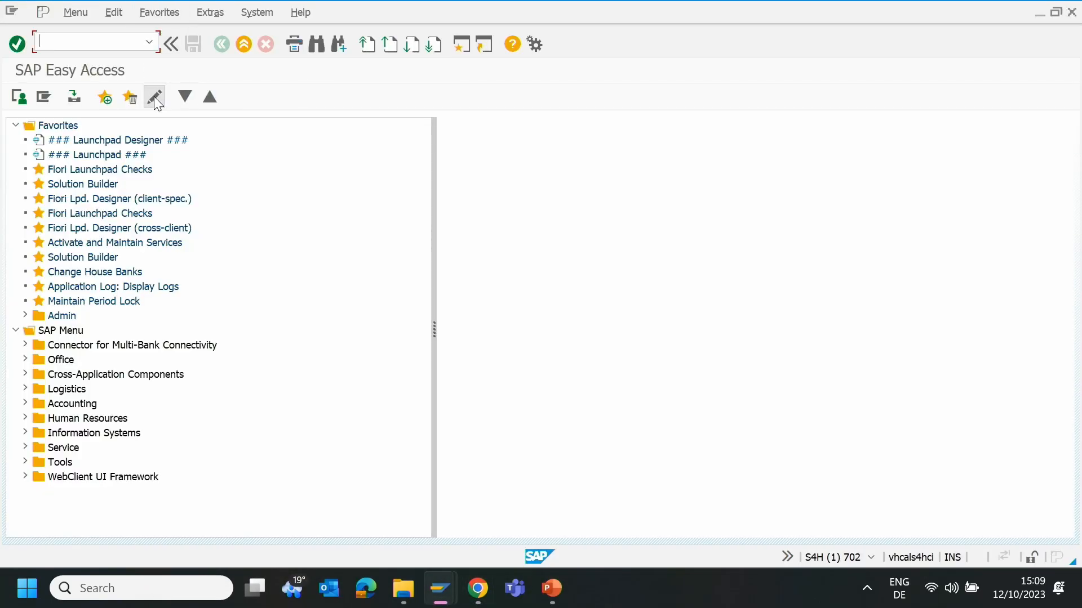
pyautogui.write('/nstms')
pyautogui.press('Return')
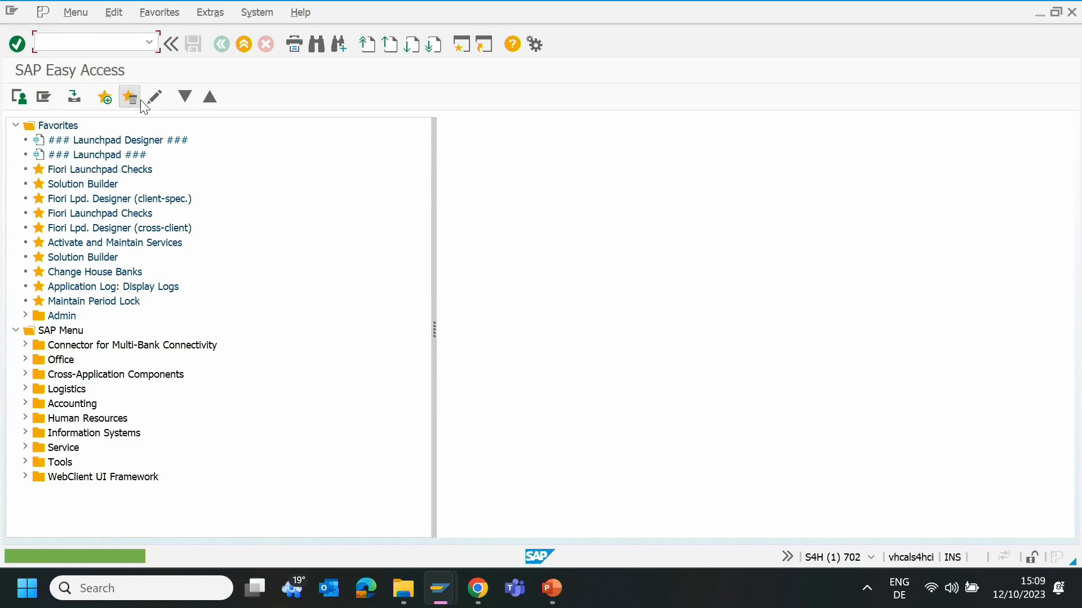
pyautogui.write('stms')
pyautogui.press('Return')
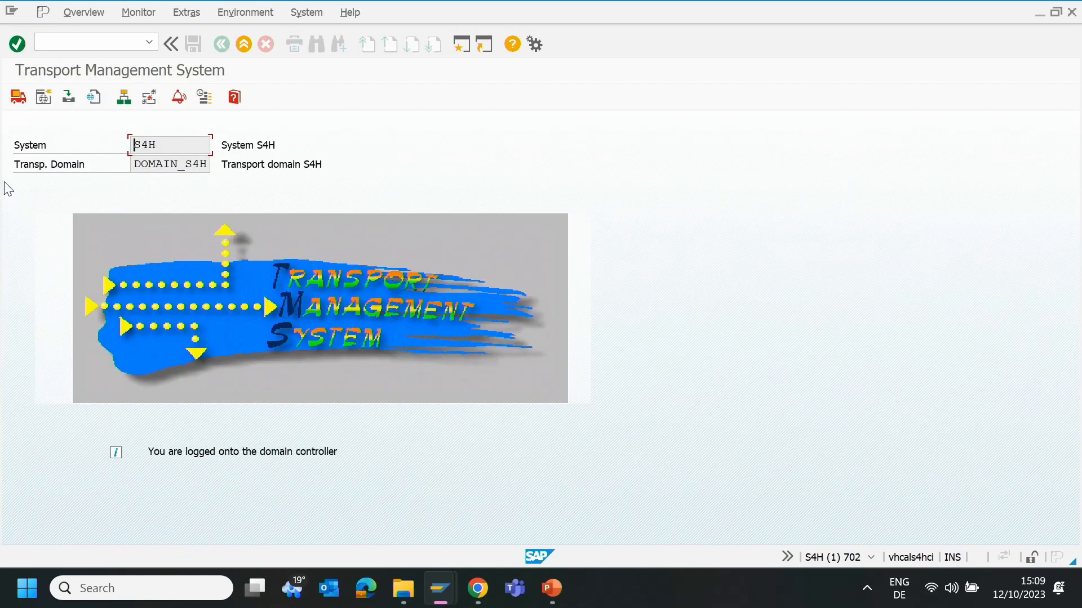
pyautogui.click(18, 97)
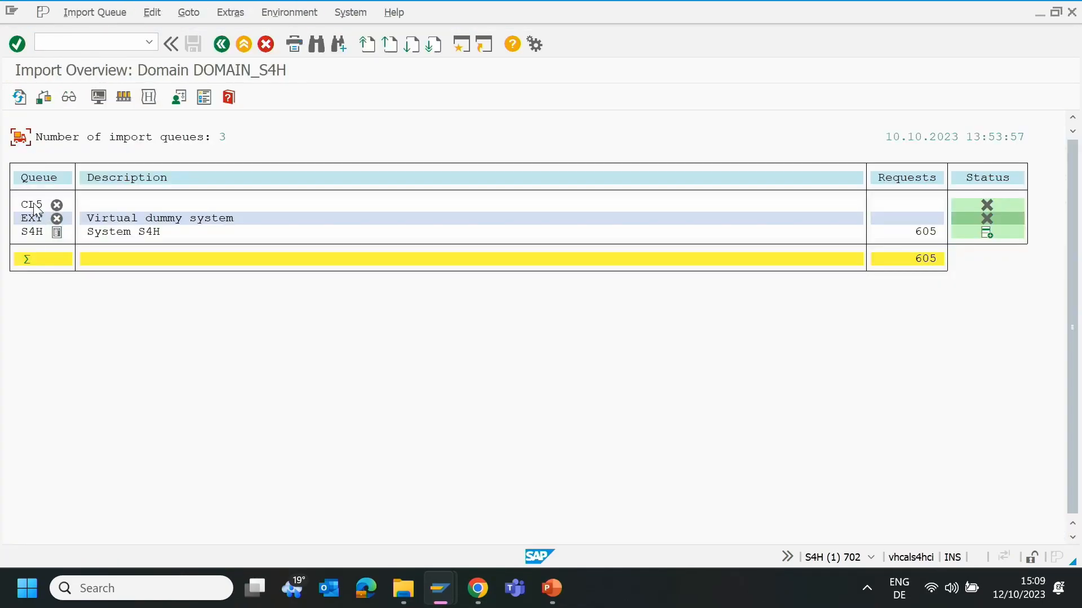
pyautogui.doubleClick(31, 231)
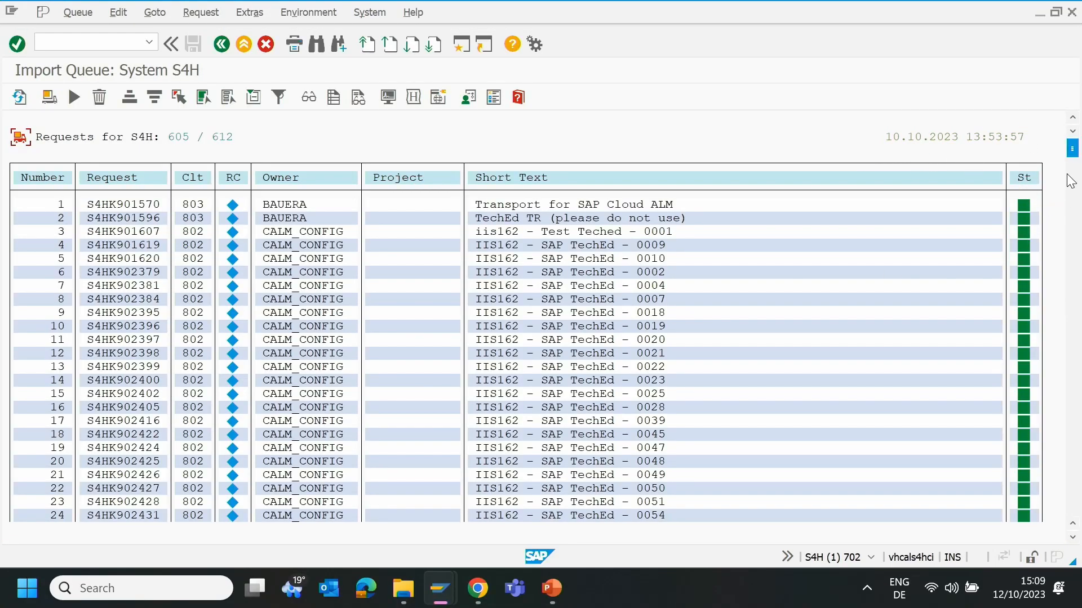
# - Refresh the S4H import queue and check the import status of request S4HK903335 at the end of the list
pyautogui.moveTo(1071, 155); pyautogui.dragTo(1072, 156)
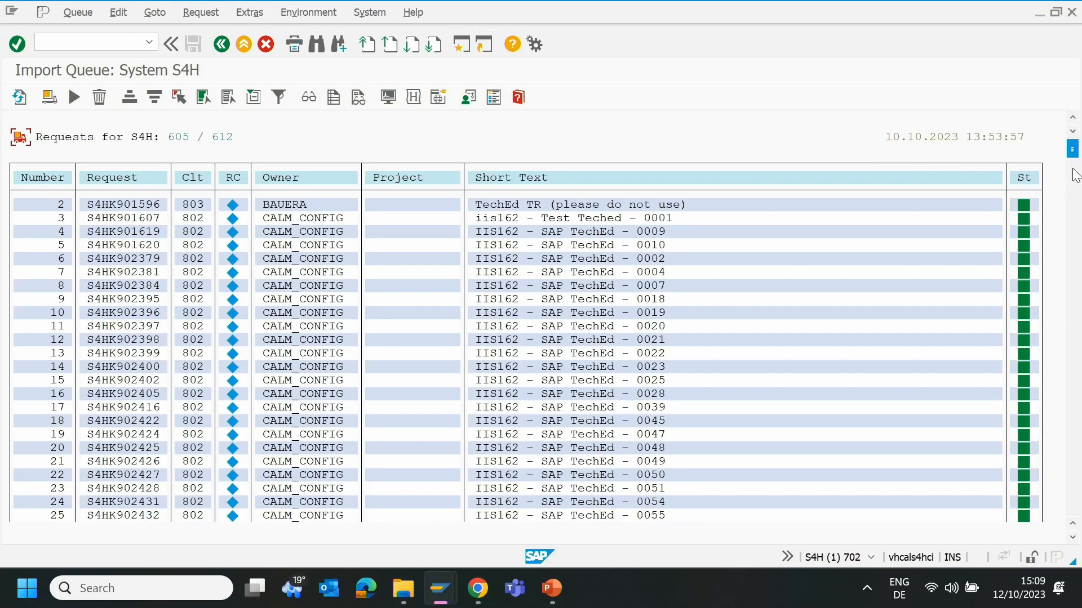
pyautogui.click(19, 97)
pyautogui.moveTo(1071, 151); pyautogui.dragTo(1077, 556)
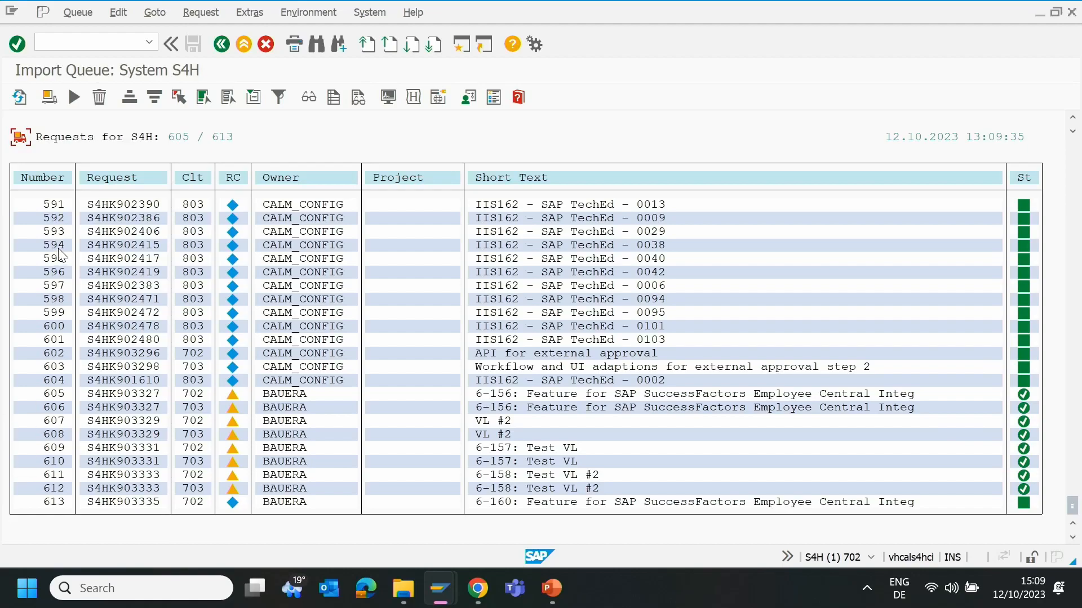
pyautogui.click(20, 97)
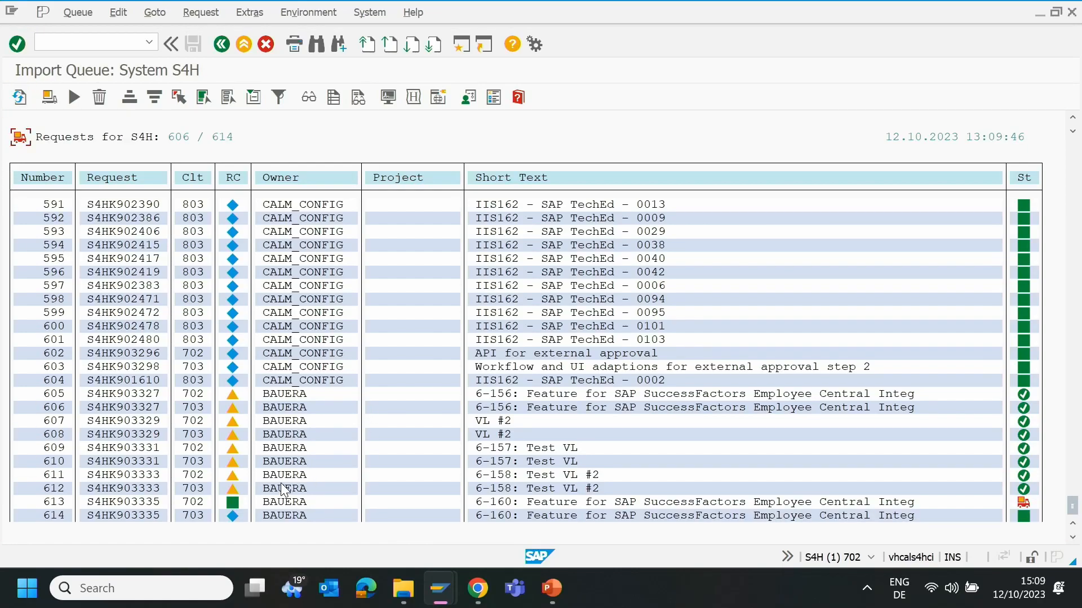
pyautogui.click(19, 98)
# - Switch back to the feature in SAP Cloud ALM and hand it over to test
pyautogui.moveTo(476, 599)
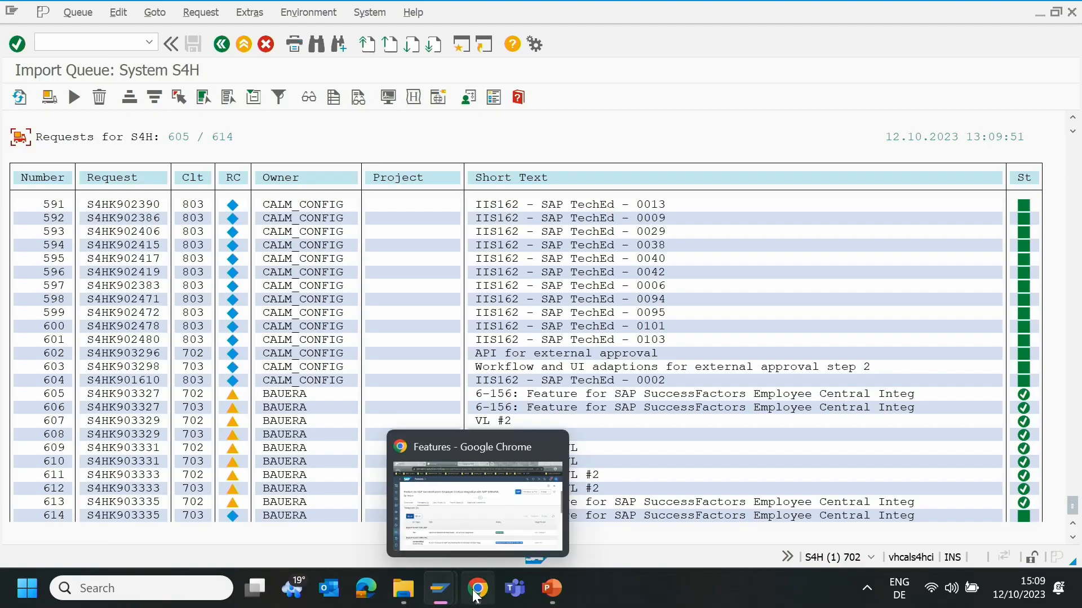
pyautogui.click(458, 518)
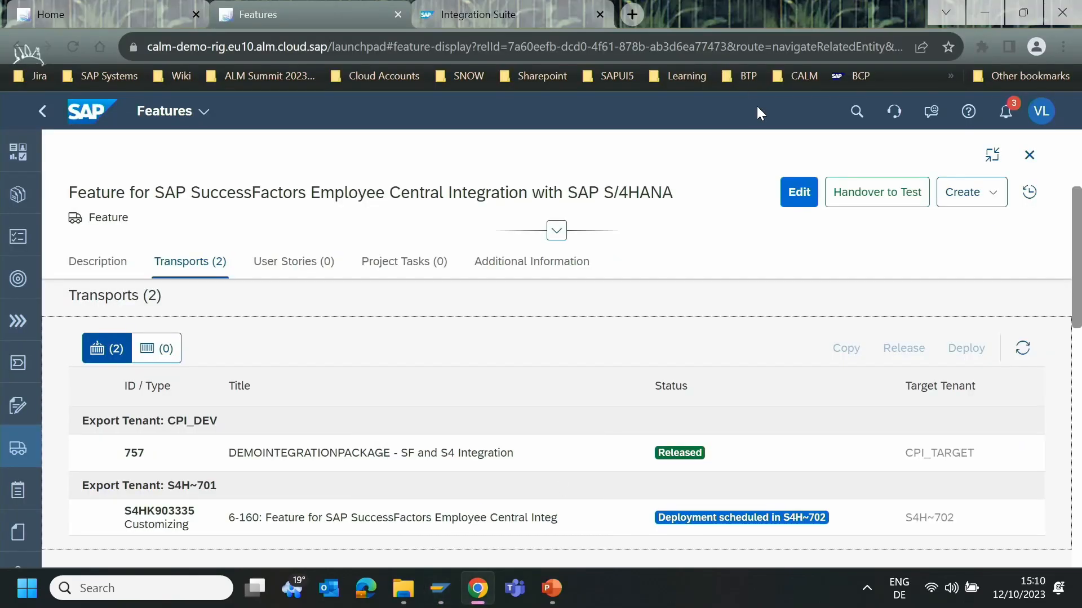
pyautogui.click(880, 194)
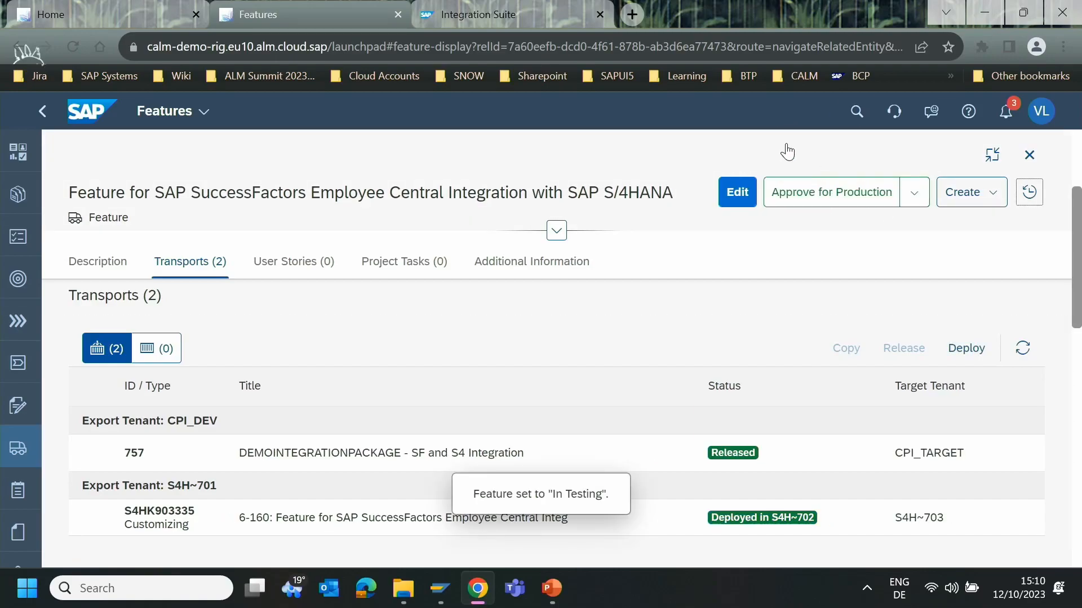
# - Return to the client 702 session and open table view V_T591A for maintenance
pyautogui.moveTo(440, 588)
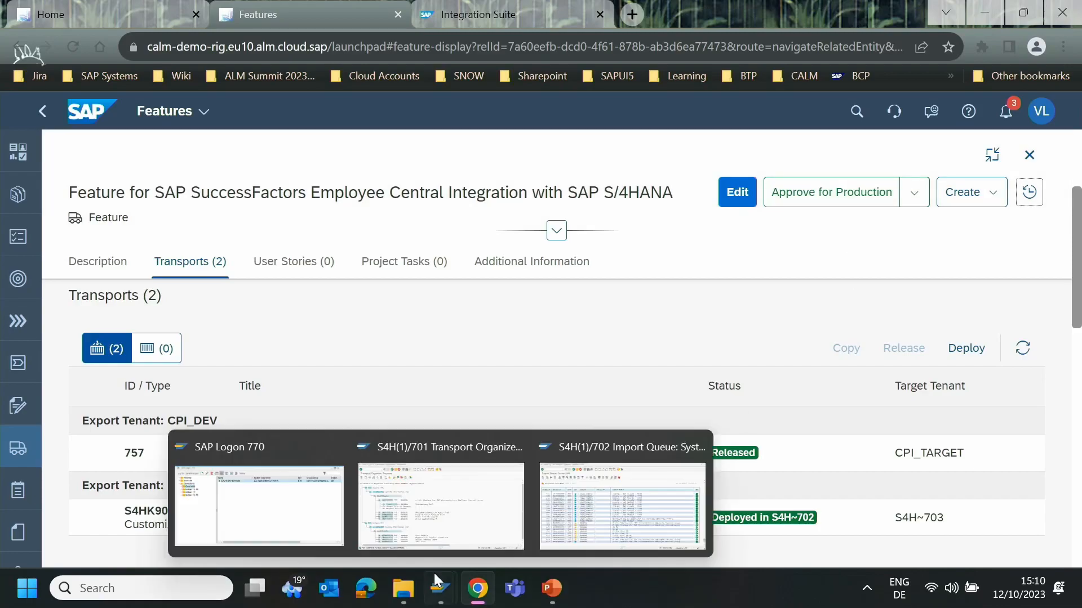
pyautogui.click(555, 527)
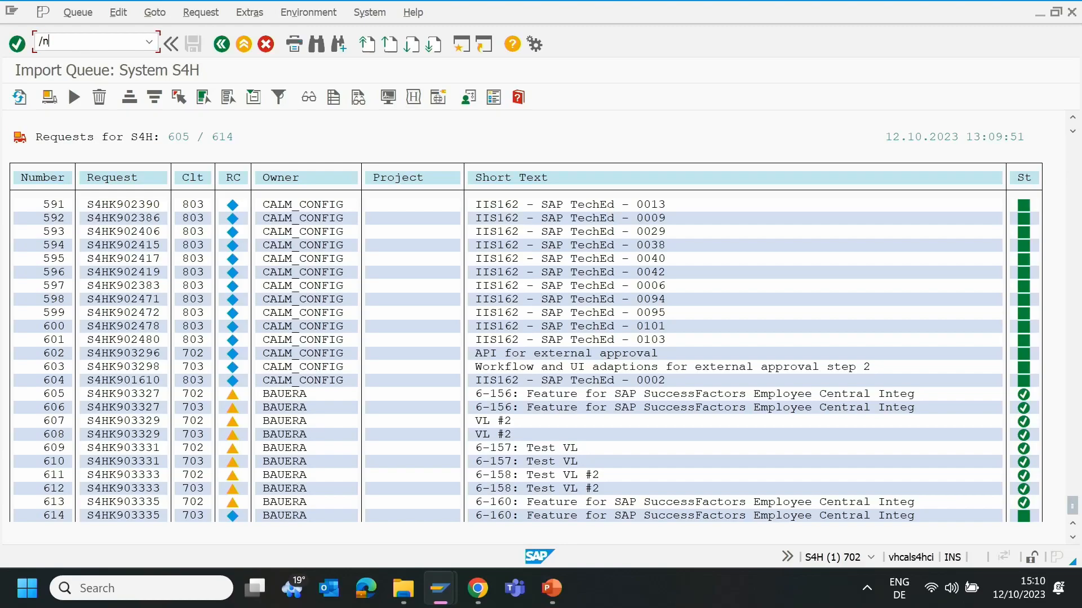
pyautogui.press('Return')
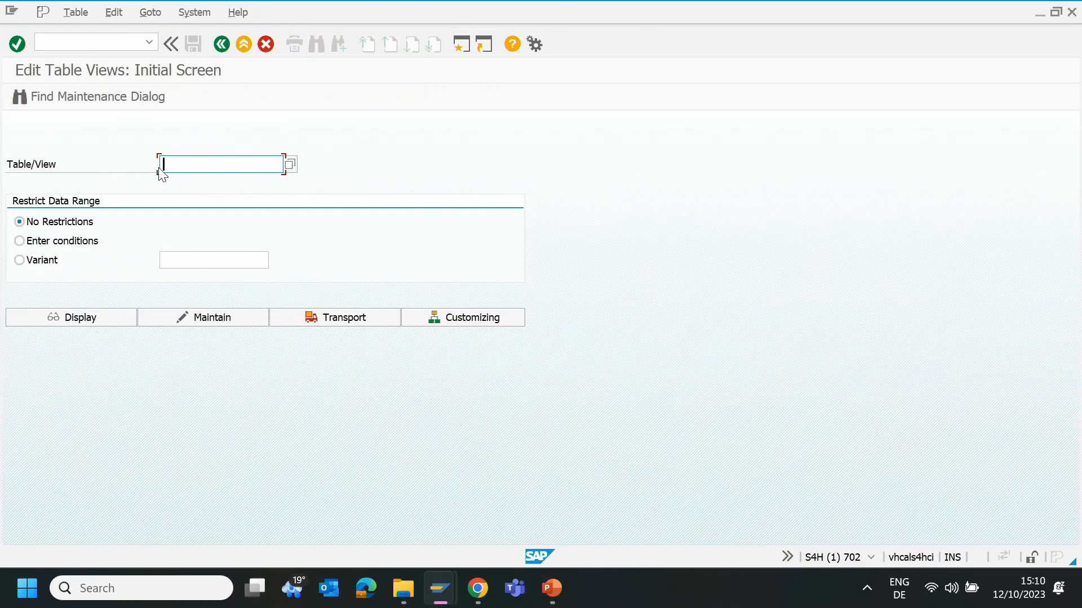
pyautogui.click(160, 170)
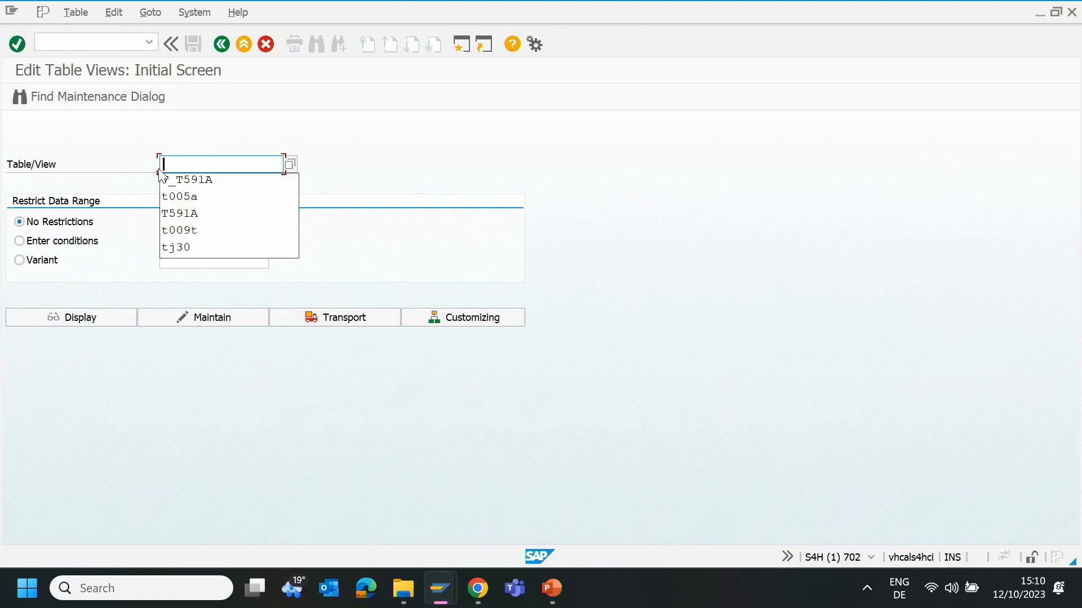
pyautogui.click(203, 181)
pyautogui.click(169, 319)
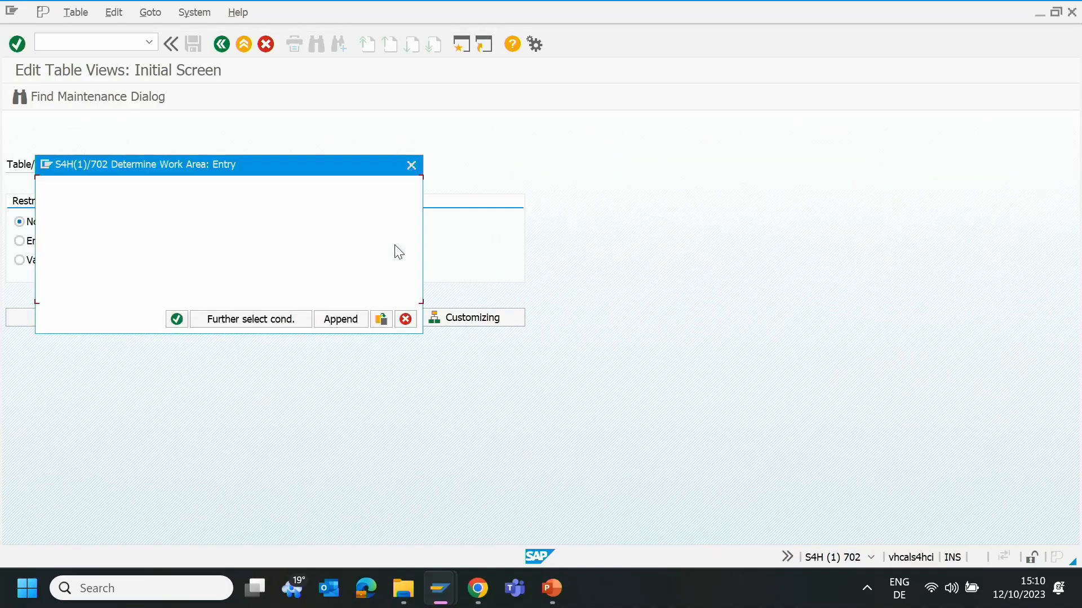
# - Set the work area to infotype 0006, check address subtype 7 (Company address), and put the view in display mode
pyautogui.press('Down')
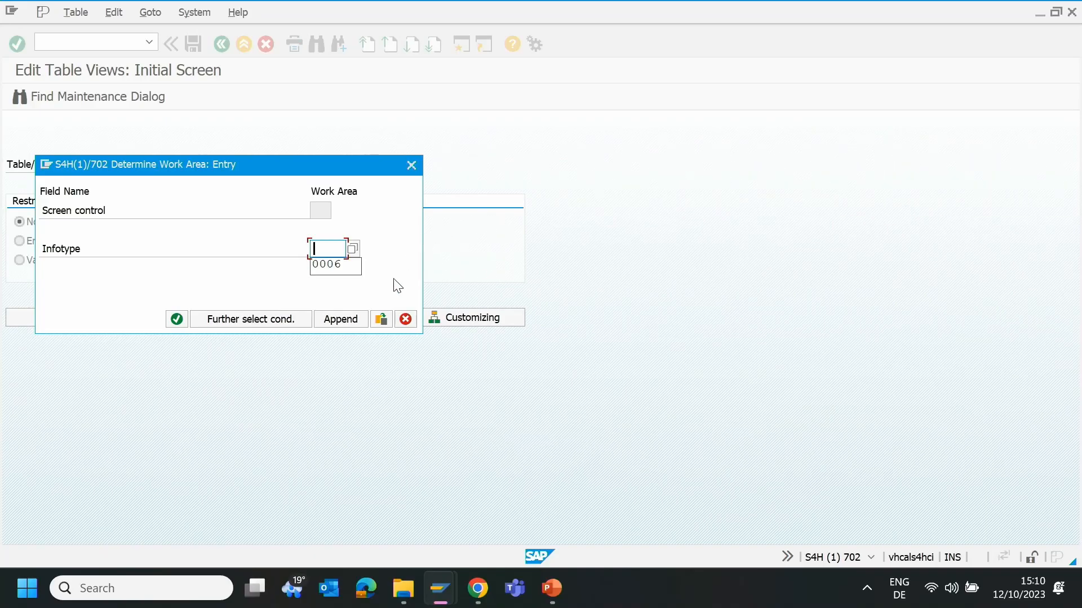
pyautogui.click(318, 263)
pyautogui.click(176, 319)
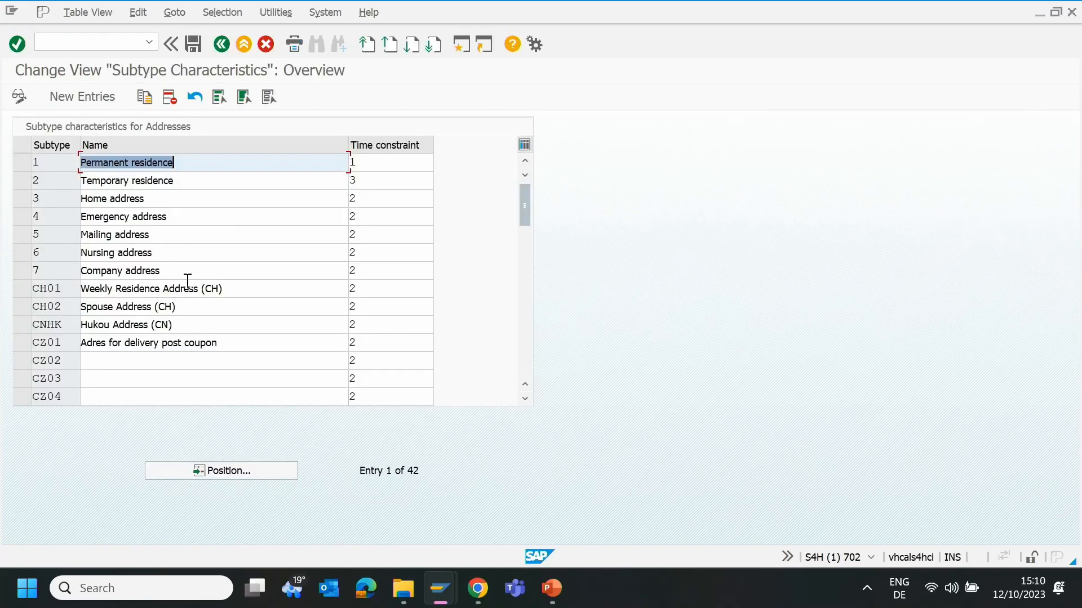
pyautogui.click(188, 273)
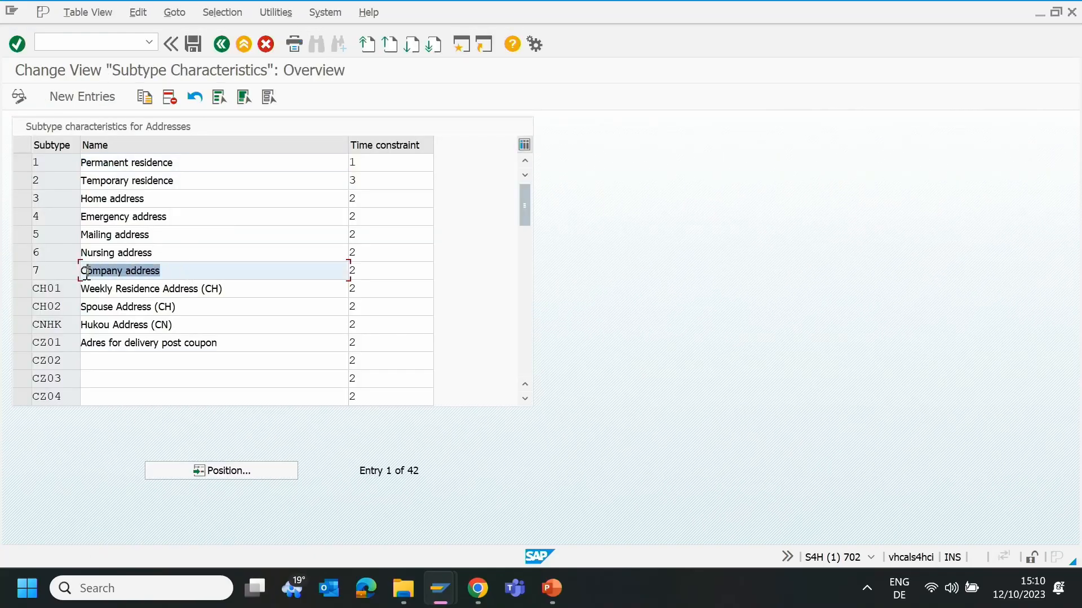
pyautogui.click(17, 96)
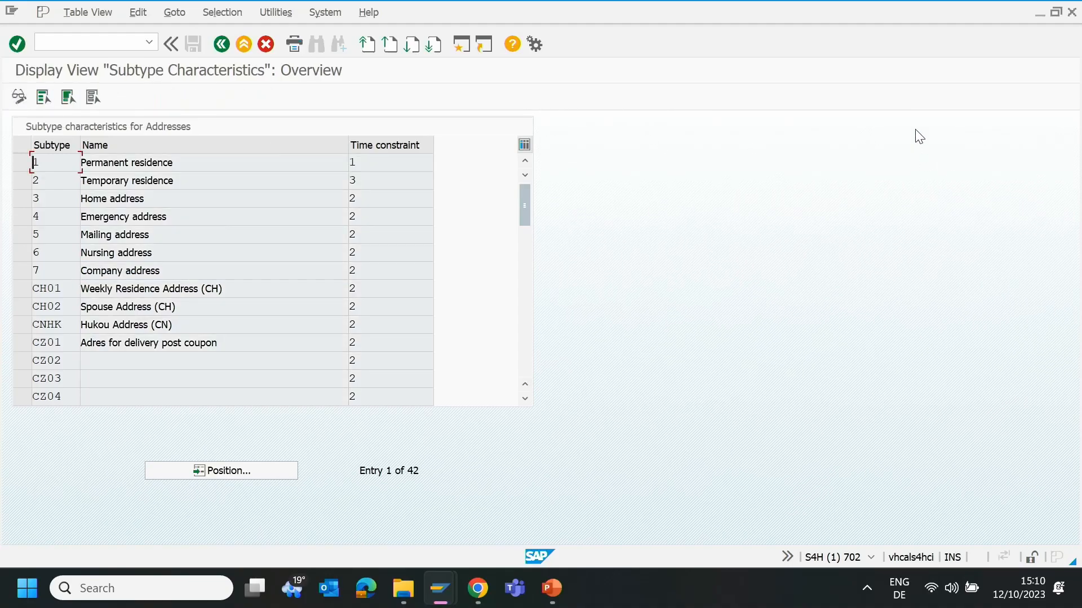
# - Return to SAP Cloud ALM, approve the feature for production and deploy all its transports for targets CPI_TARGET and S4H~703
pyautogui.click(1040, 12)
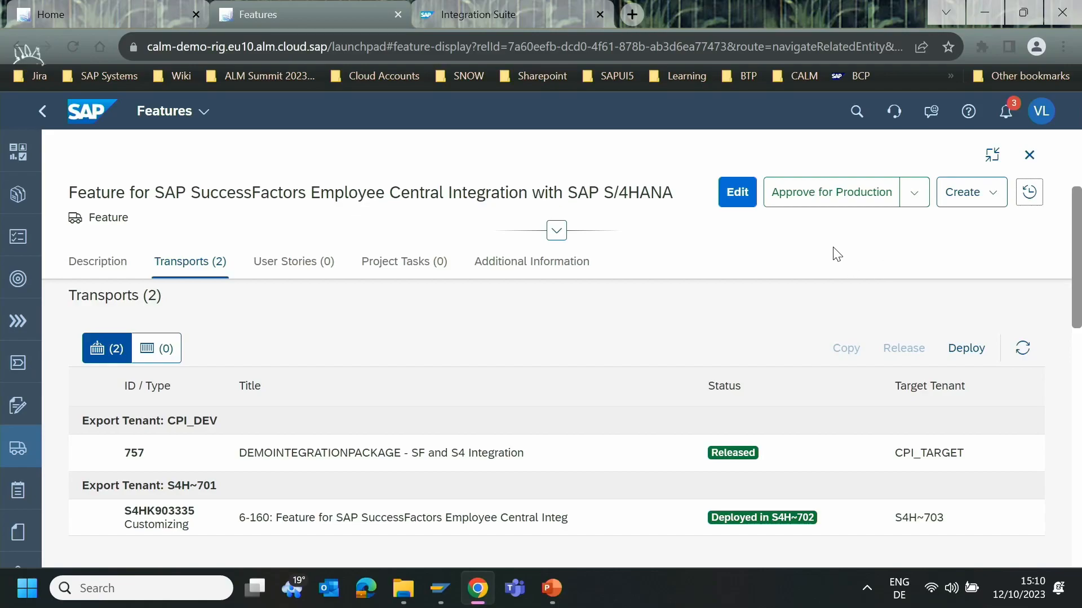
pyautogui.click(817, 199)
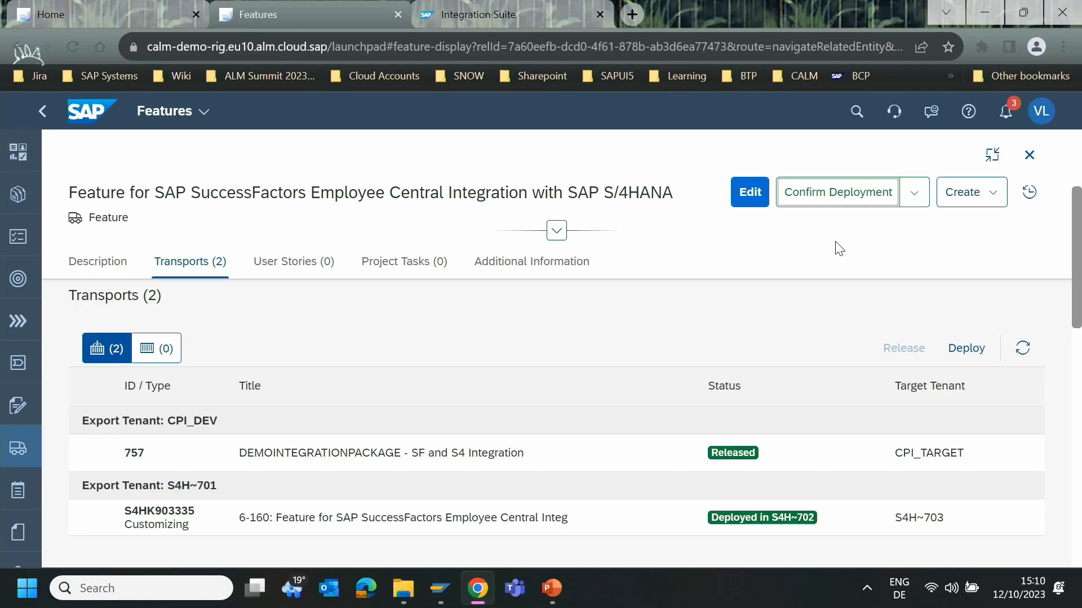
pyautogui.click(1022, 348)
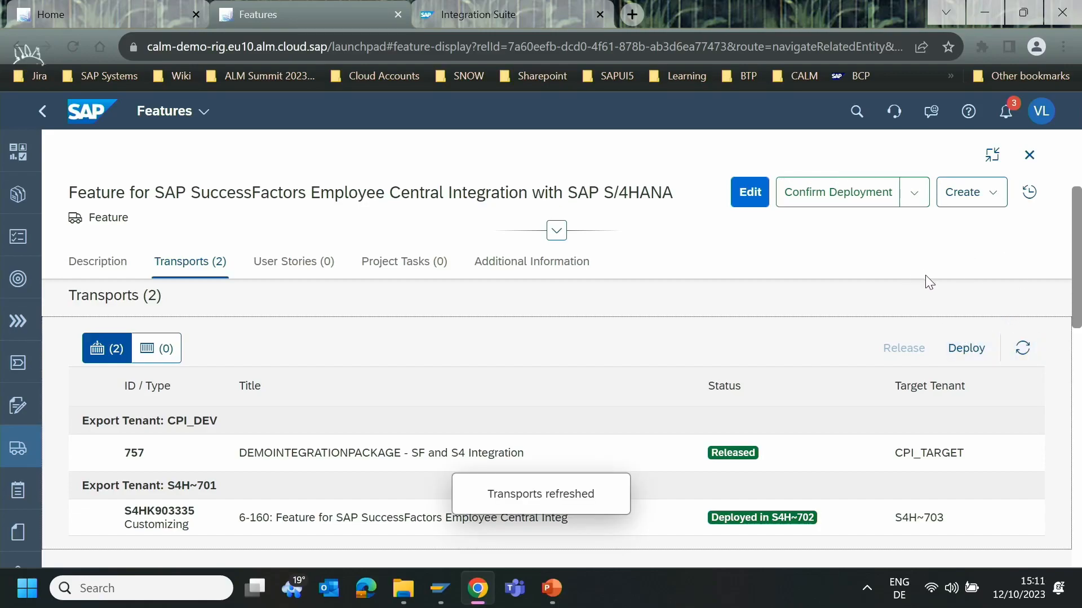
pyautogui.click(966, 347)
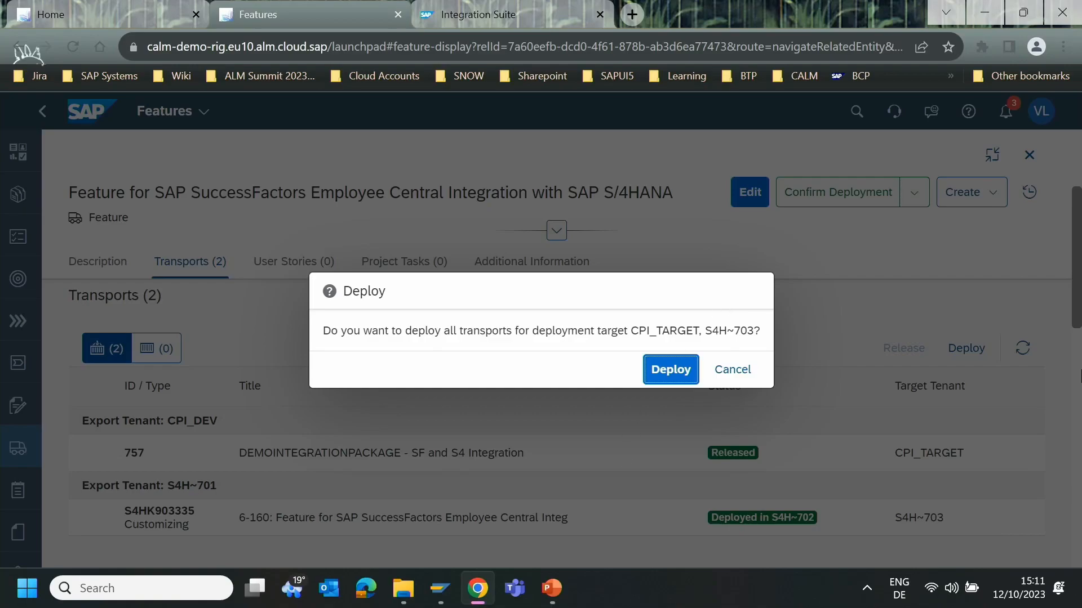
pyautogui.click(685, 370)
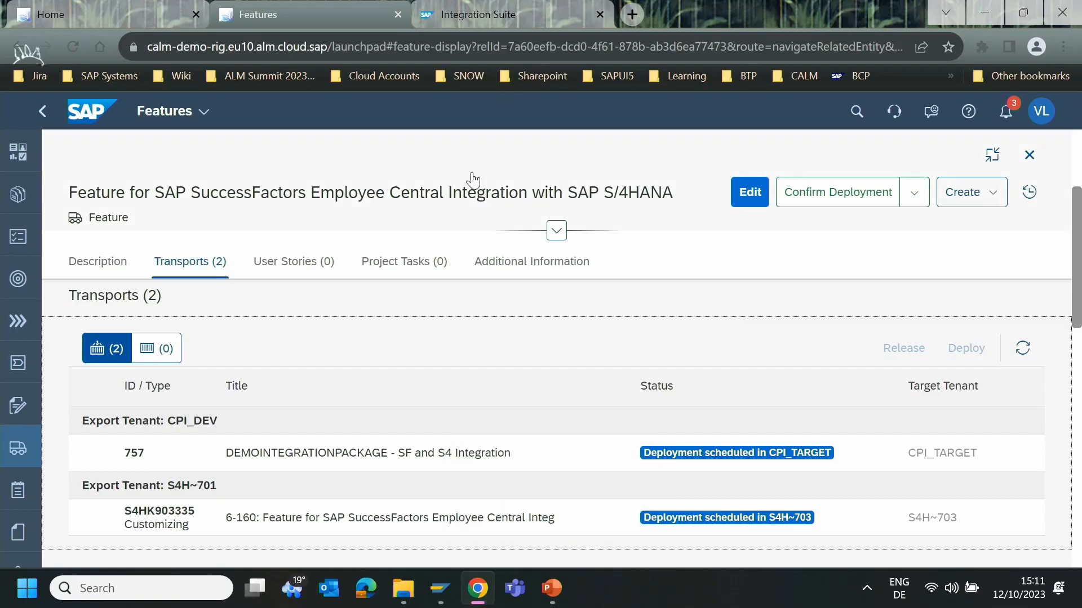
# - Open Cloud Transport Management from the SAP Cloud ALM home page and display the CPI_TARGET transport node
pyautogui.click(8, 16)
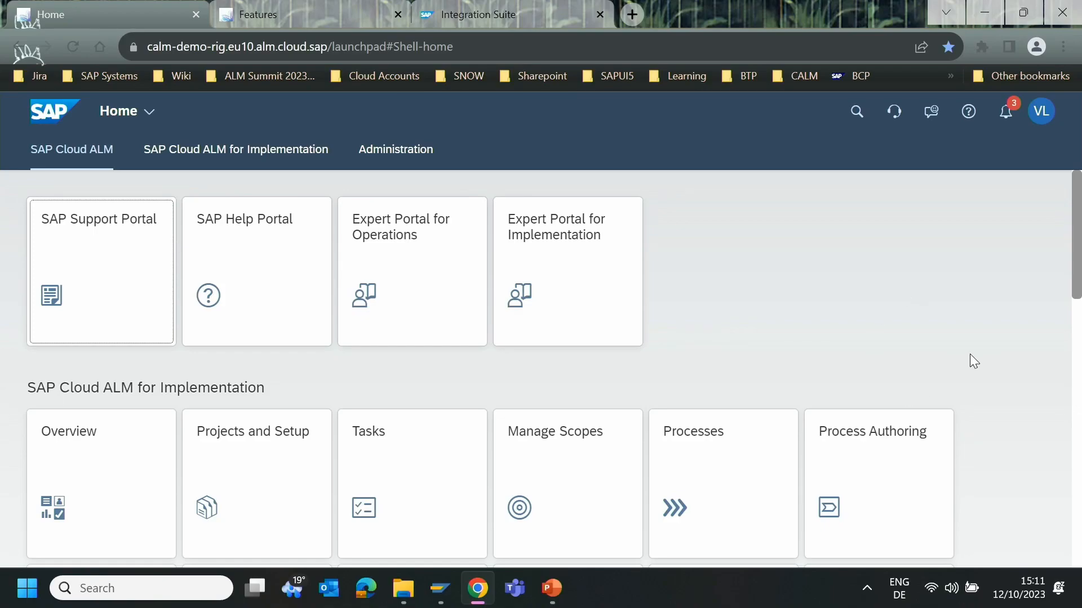
pyautogui.scroll(-9, 969, 353)
pyautogui.scroll(2, 990, 379)
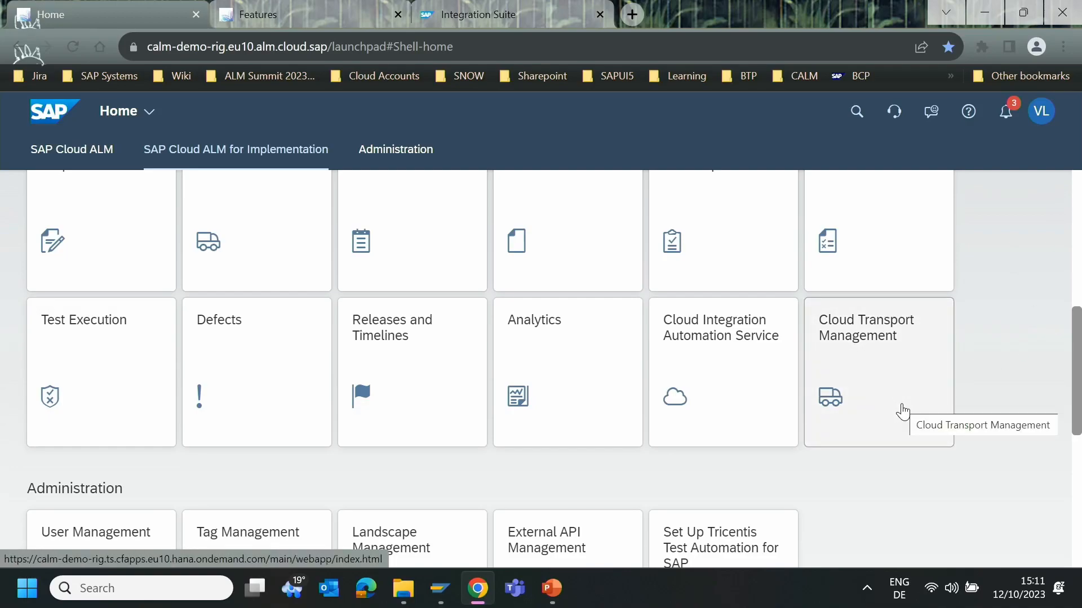
pyautogui.click(856, 400)
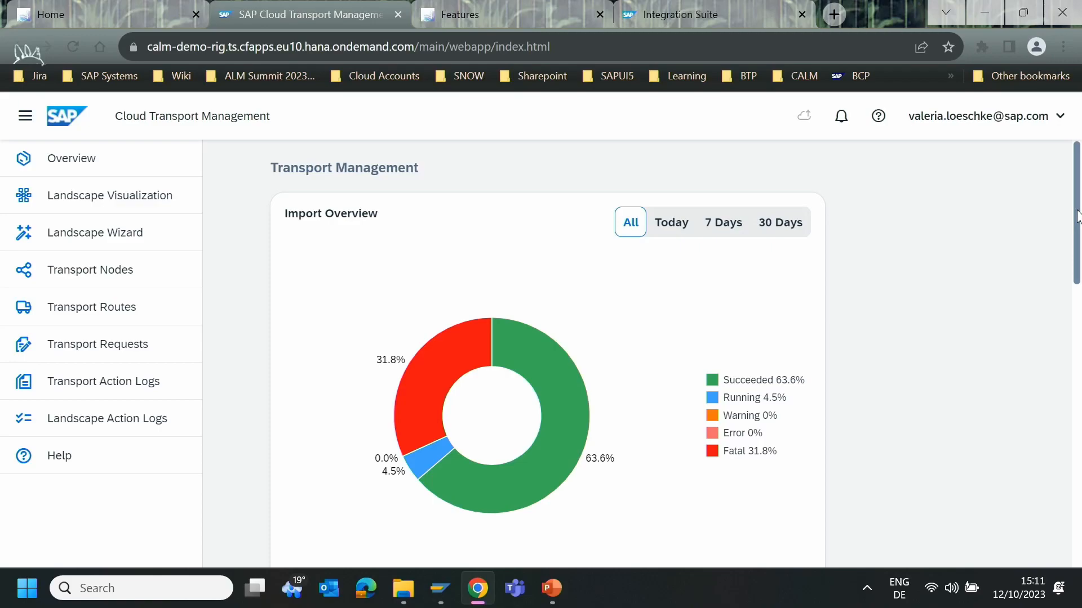
pyautogui.scroll(-5, 357, 284)
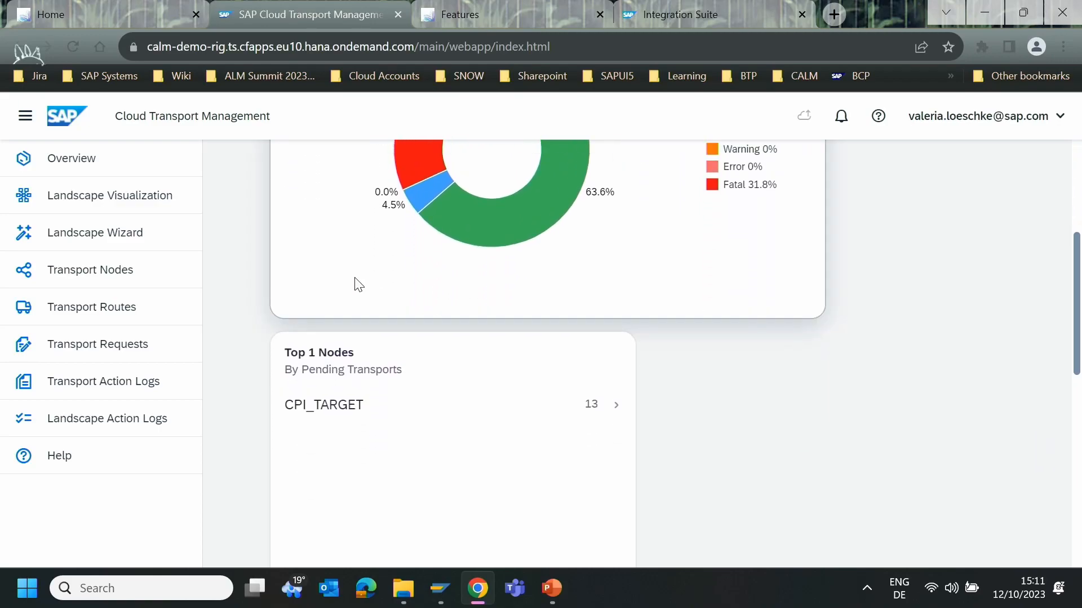
pyautogui.click(333, 413)
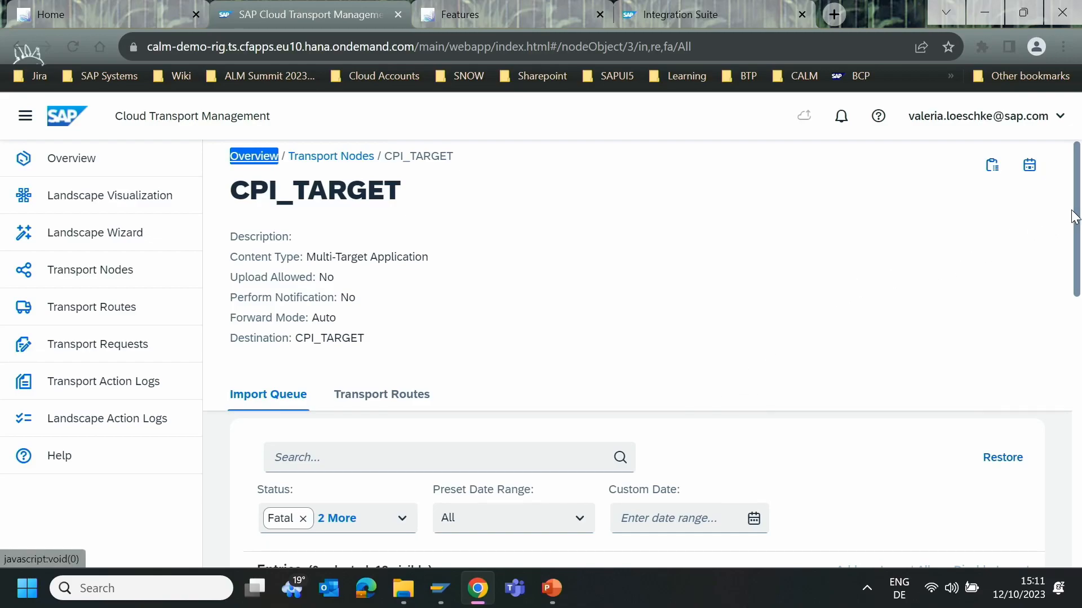
# - Filter the import queue of the CPI_TARGET node to the preset date range Today
pyautogui.moveTo(1076, 210); pyautogui.dragTo(1077, 241)
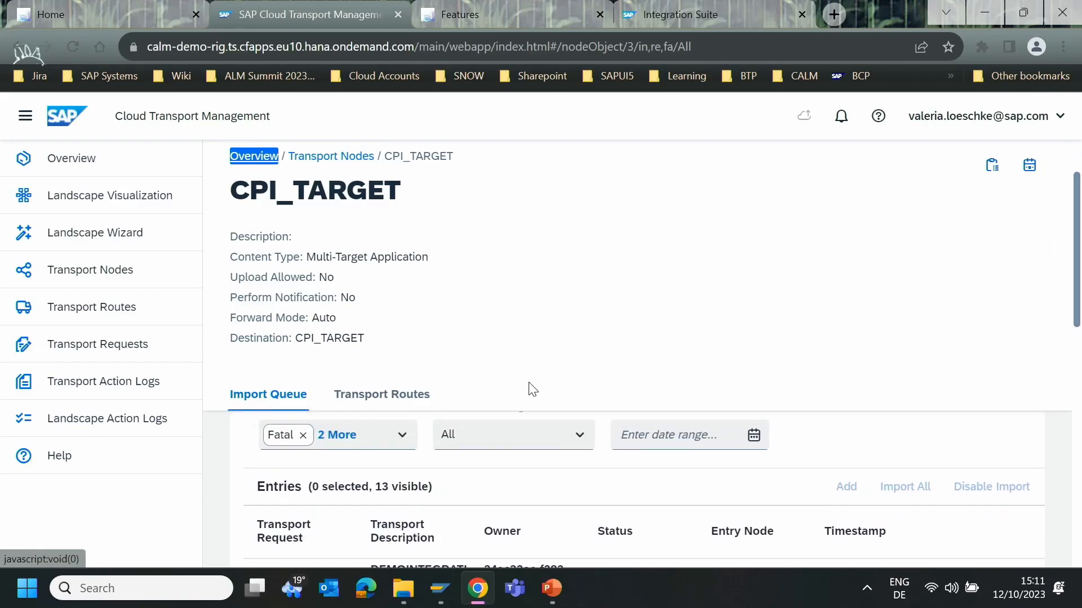
pyautogui.click(577, 438)
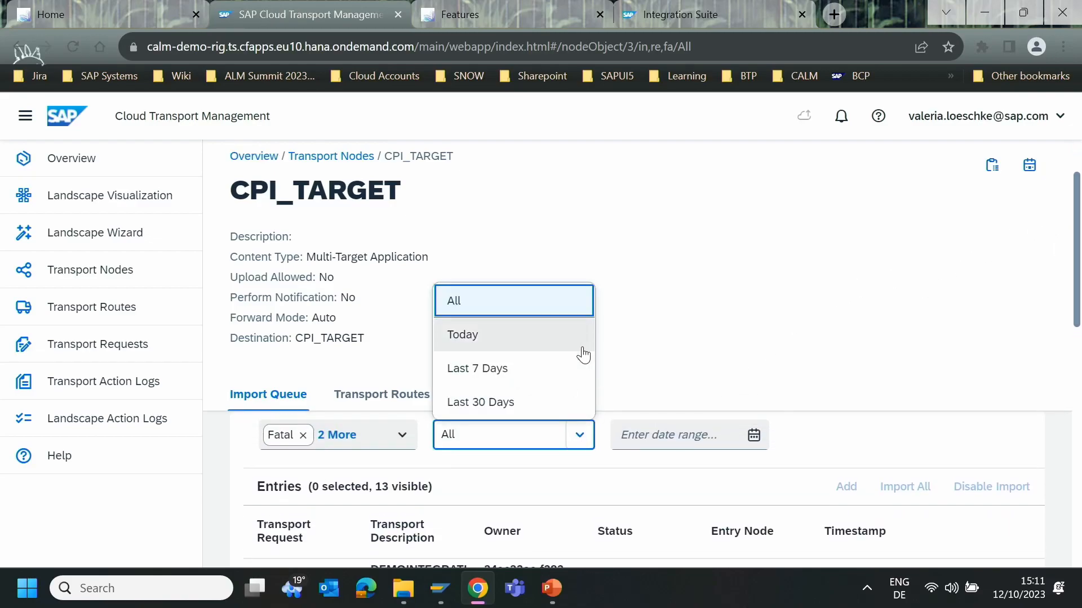
pyautogui.click(512, 350)
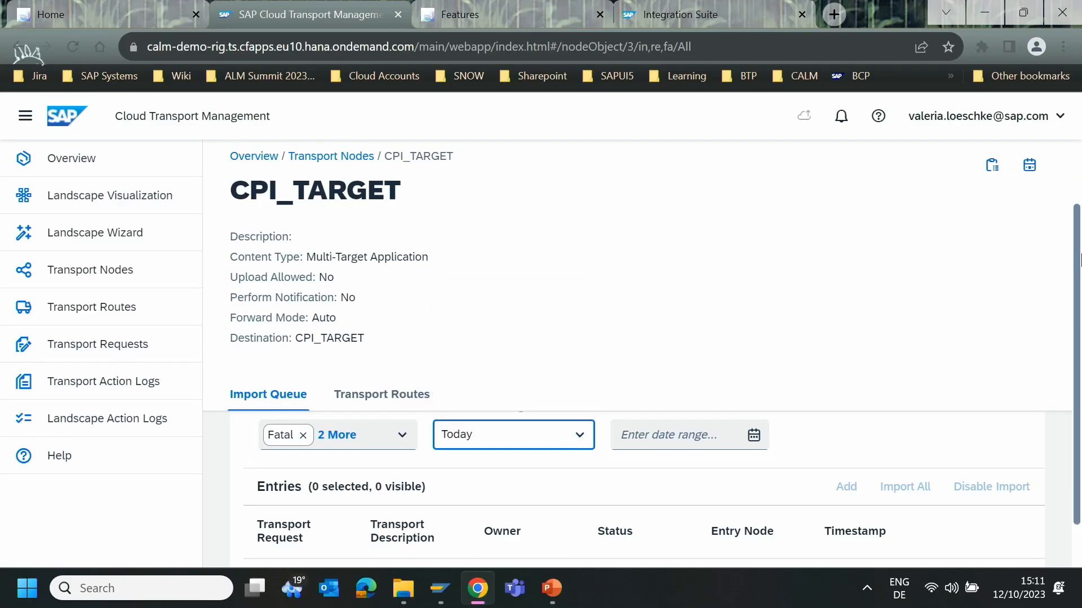
pyautogui.scroll(-1, 1077, 255)
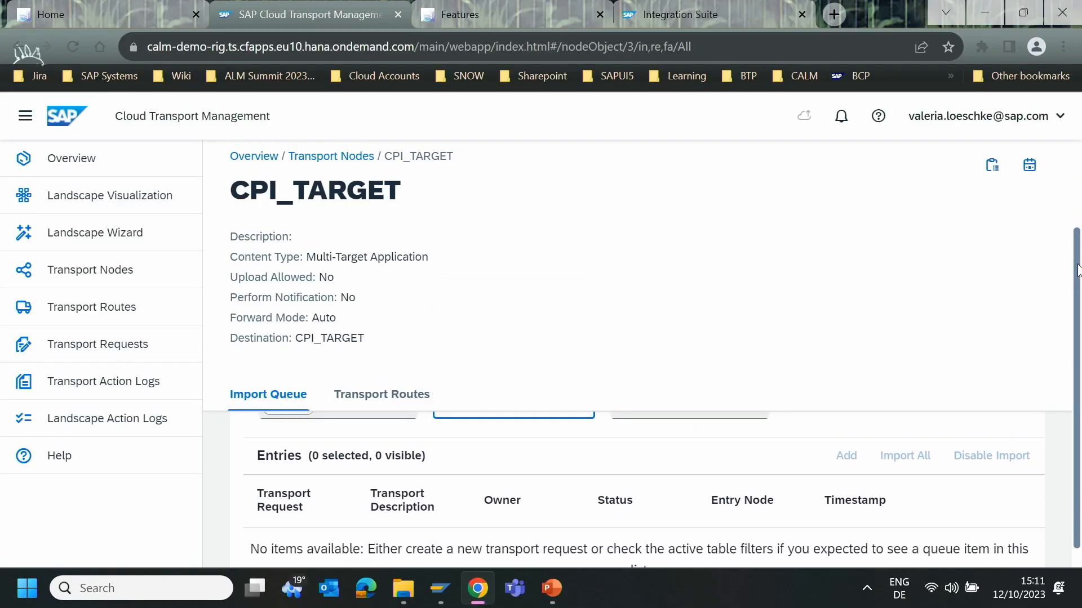
# - Add the statuses Succeeded and Running to the status filter of the CPI_TARGET import queue
pyautogui.scroll(1, 1077, 273)
pyautogui.click(402, 435)
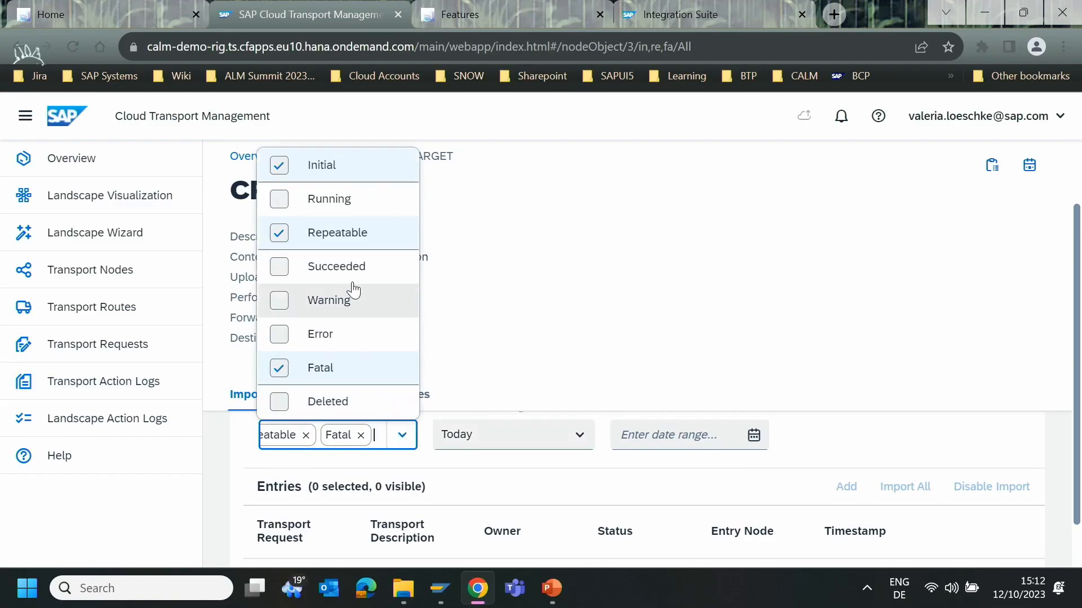
pyautogui.click(293, 284)
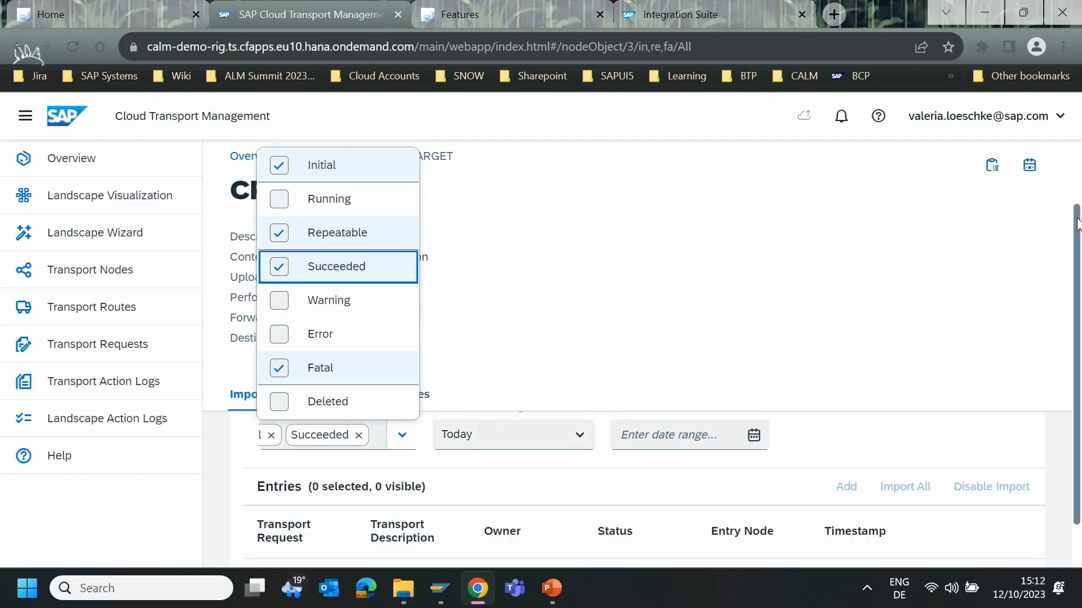
pyautogui.scroll(-2, 1076, 226)
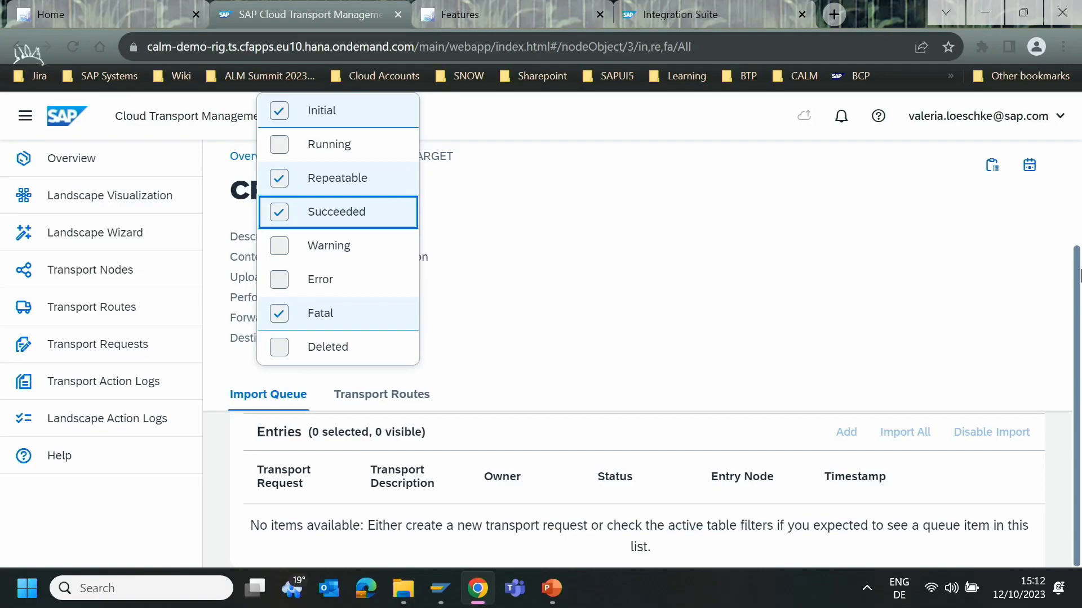
pyautogui.scroll(1, 1076, 290)
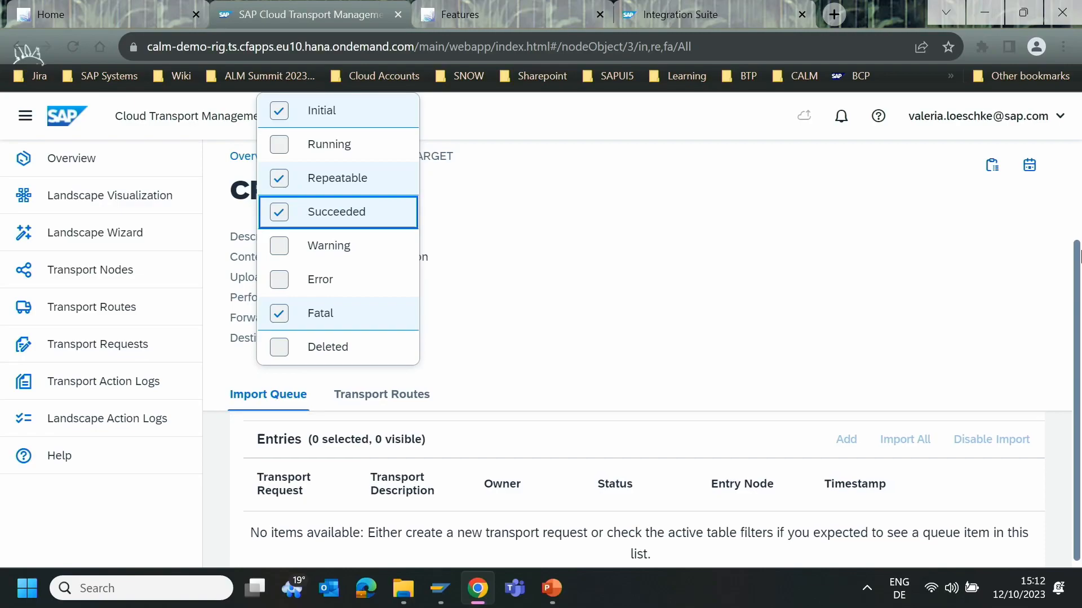
pyautogui.click(279, 160)
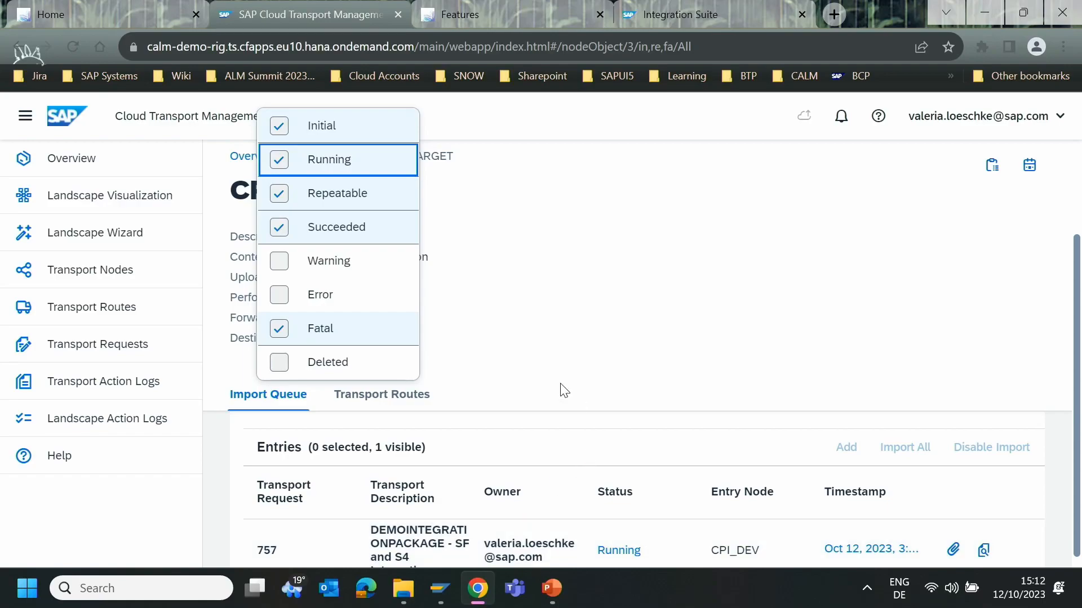
# - Switch to the S/4HANA client 702 session and open the S4H import queue in the Transport Management System
pyautogui.moveTo(450, 592)
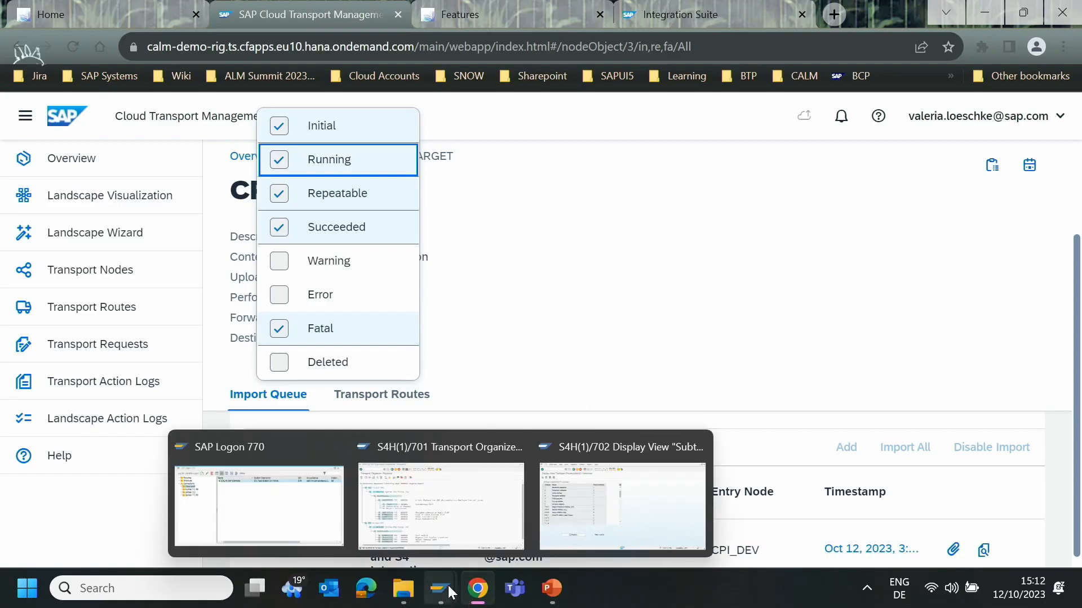
pyautogui.click(664, 509)
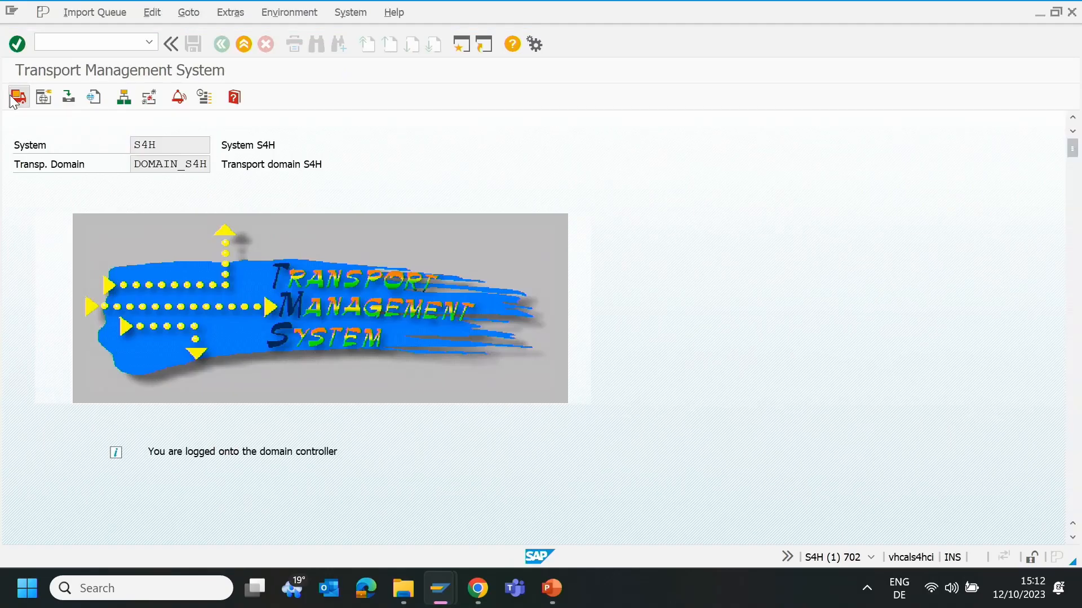
pyautogui.click(11, 99)
pyautogui.doubleClick(32, 232)
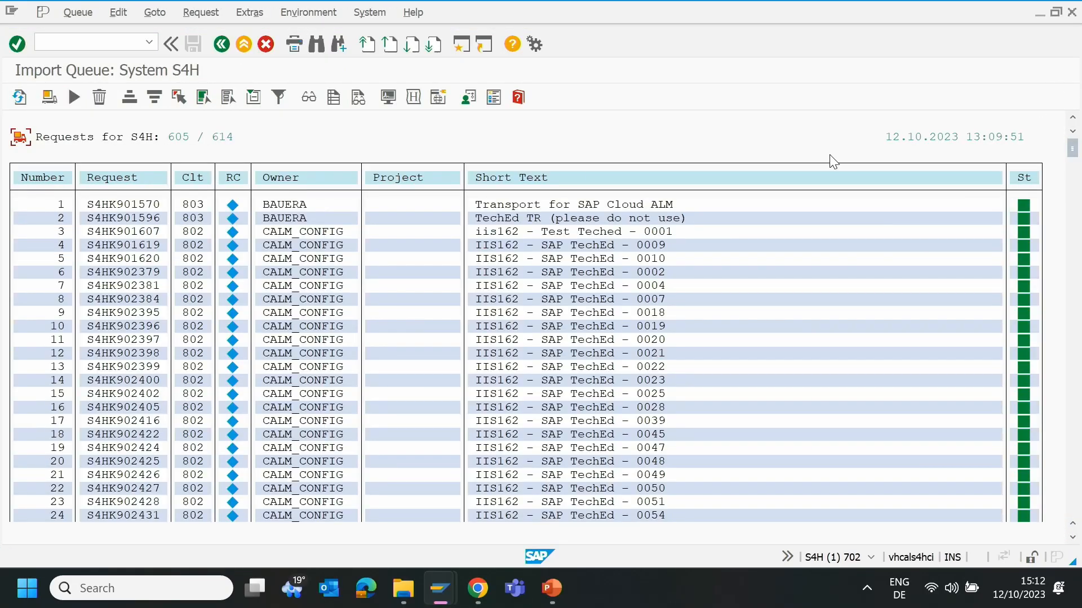
# - Refresh the S4H import queue and check the import status of request S4HK903335 for client 703 at its end
pyautogui.click(20, 97)
pyautogui.moveTo(1069, 142); pyautogui.dragTo(1078, 527)
pyautogui.scroll(-2, 820, 433)
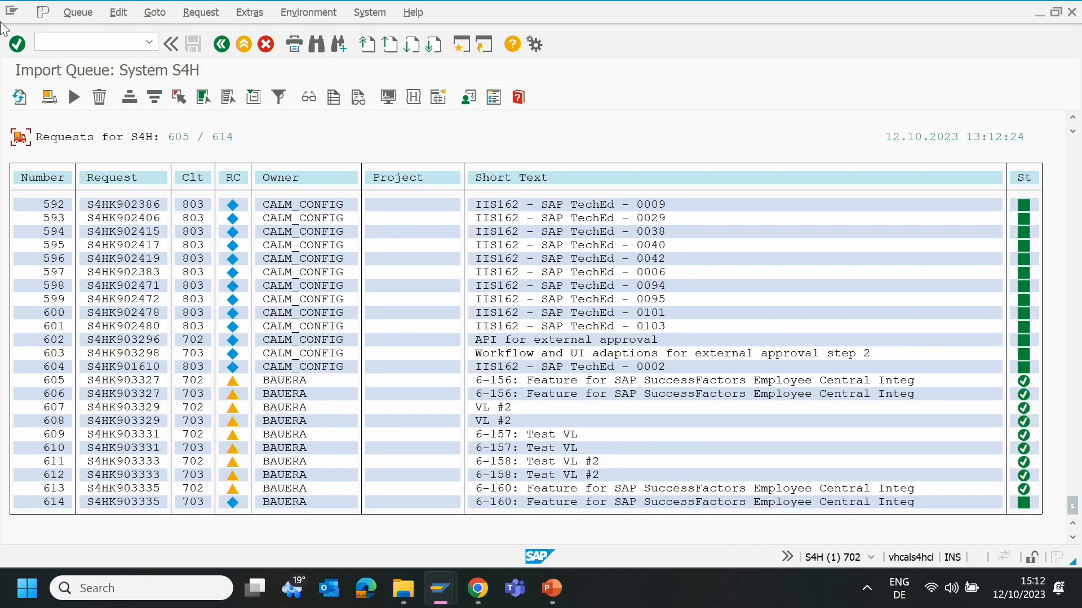
pyautogui.click(20, 98)
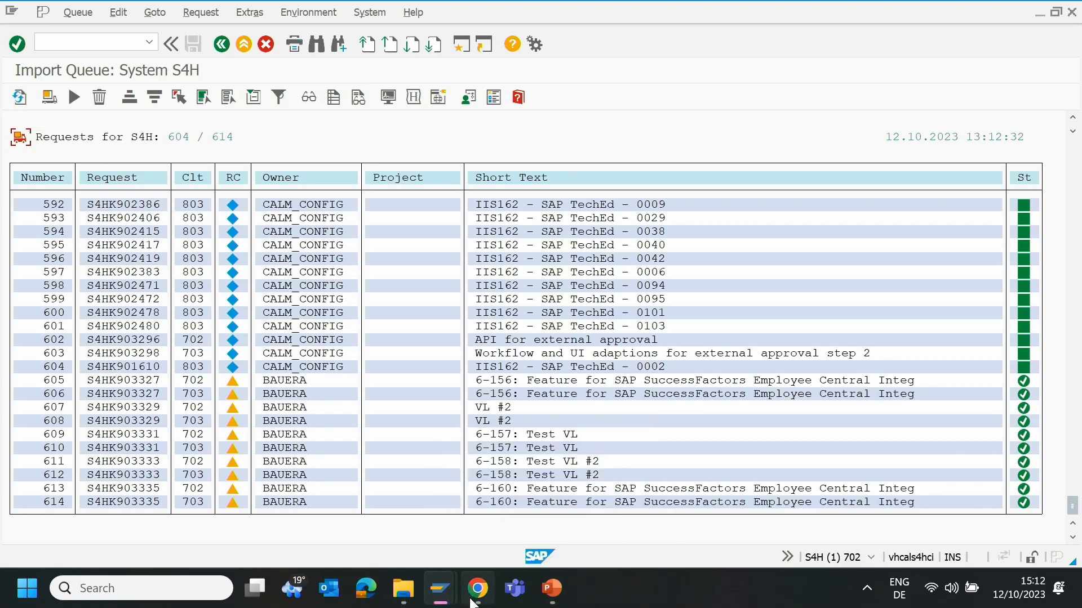
# - Return to the feature in SAP Cloud ALM, refresh its transport statuses and confirm the deployment of the feature
pyautogui.click(487, 523)
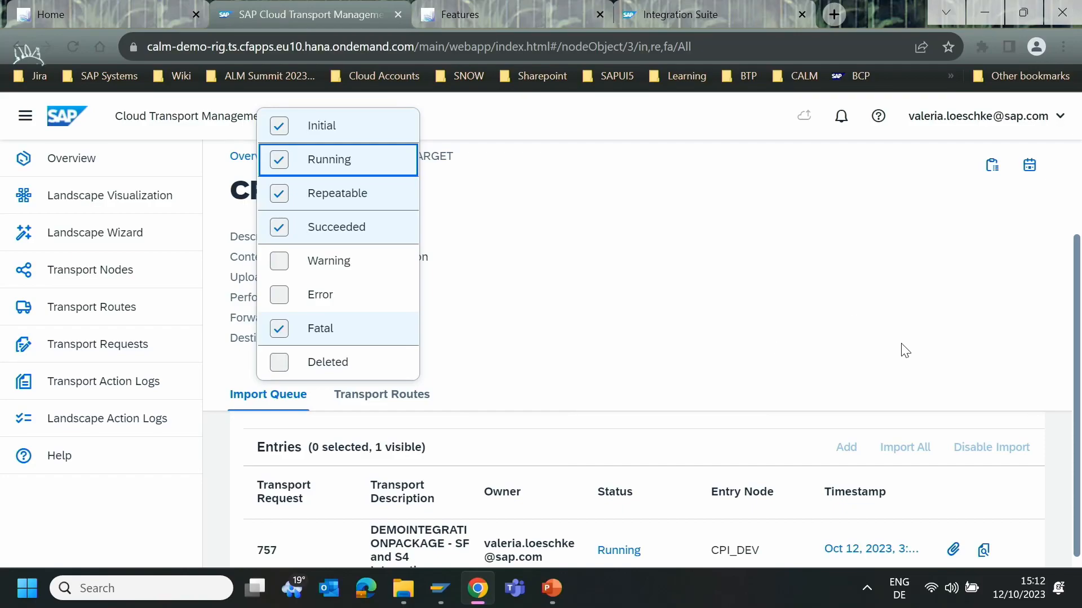
pyautogui.click(905, 326)
pyautogui.click(556, 19)
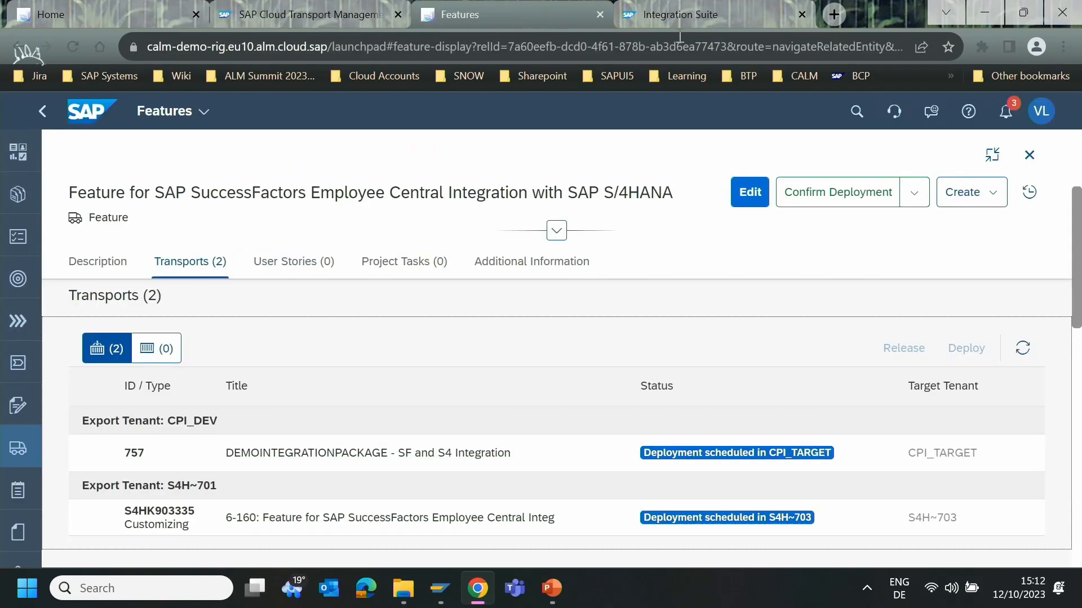
pyautogui.click(1023, 347)
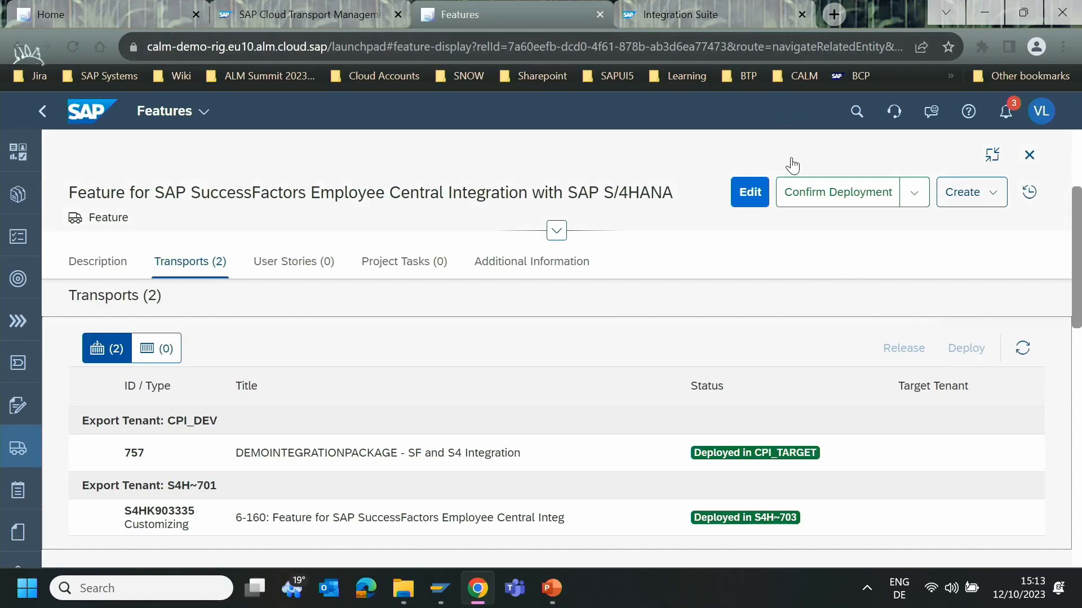
pyautogui.click(824, 206)
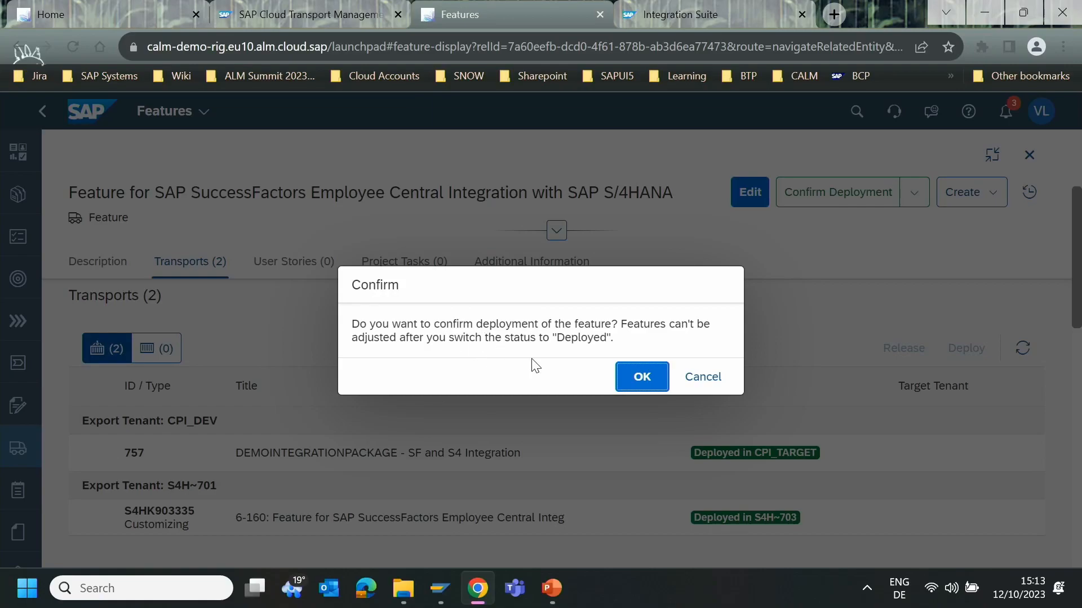
pyautogui.click(637, 380)
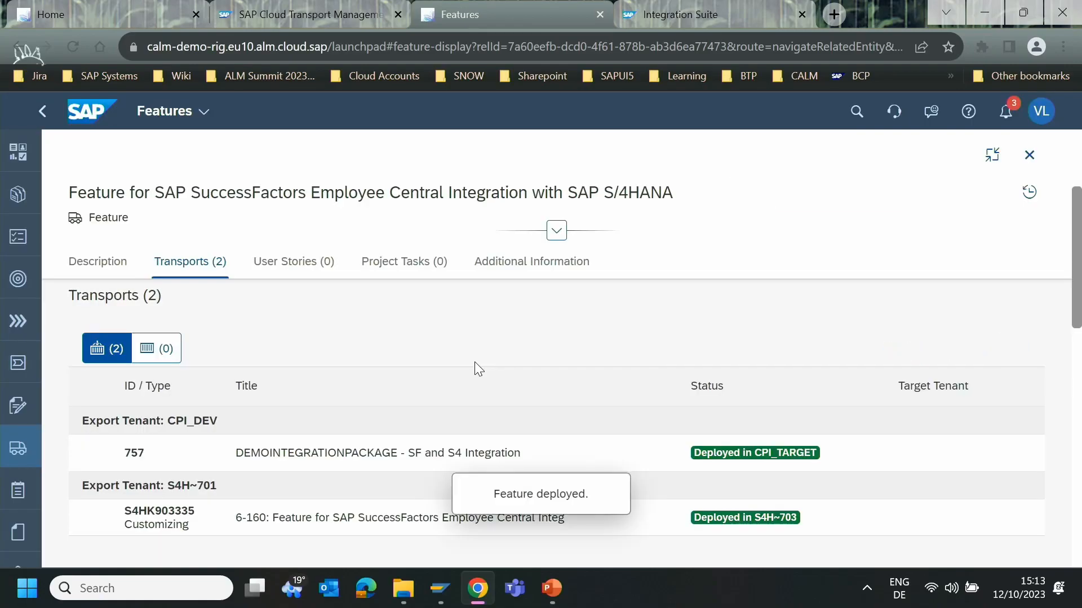